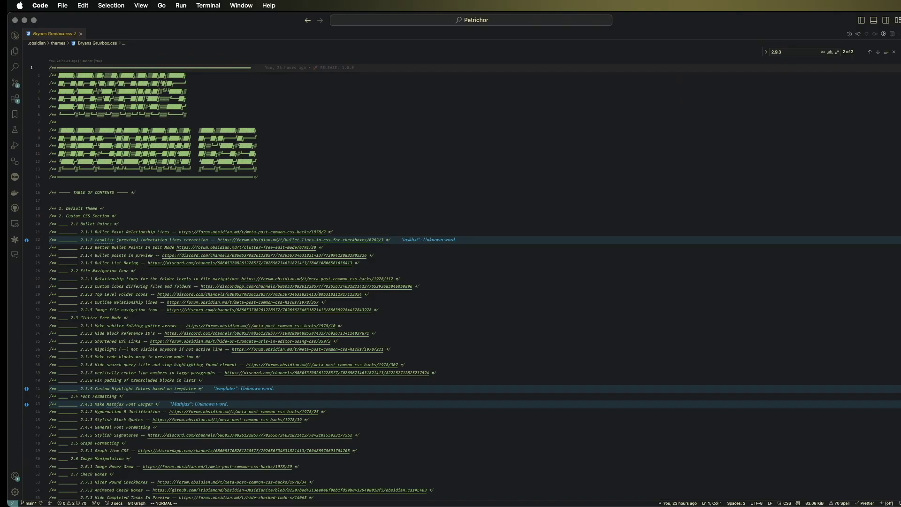
Browse the template vault repository's files, v1.0.0 release, issues, discussion and sponsorship pages
{"action": "scroll", "coordinate": [462, 274], "scroll_direction": "down", "scroll_amount": 15}
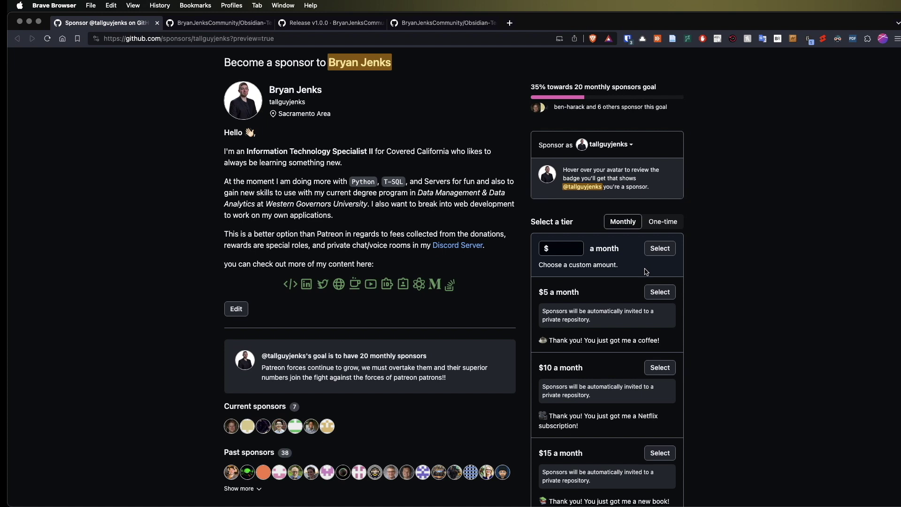
{"action": "left_click", "coordinate": [240, 27]}
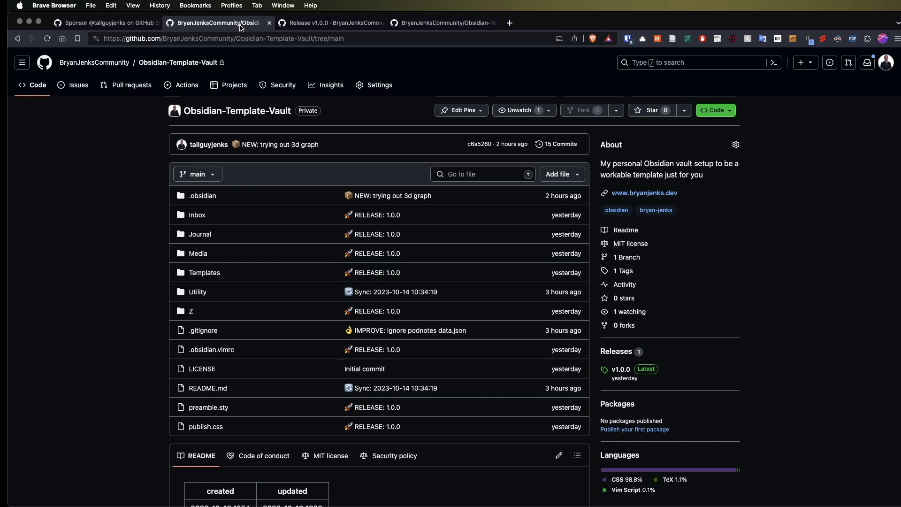
{"action": "left_click", "coordinate": [305, 23]}
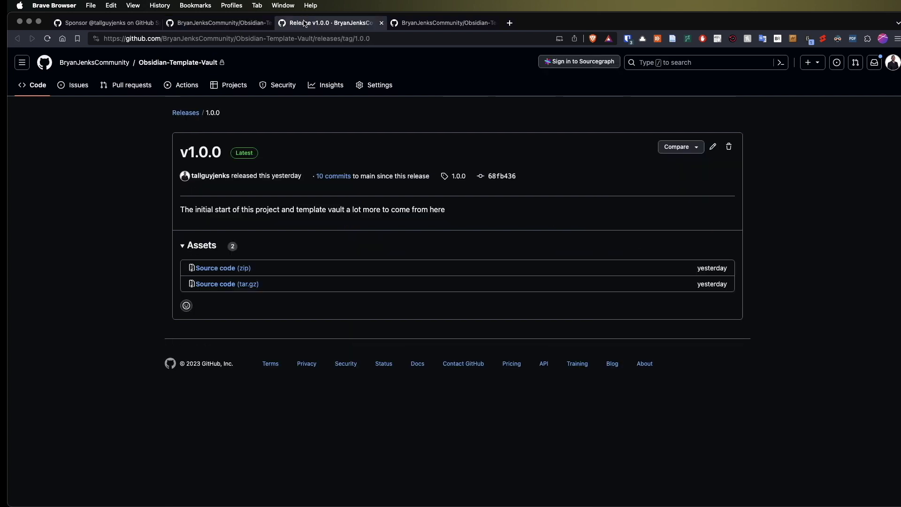
{"action": "left_click", "coordinate": [408, 22]}
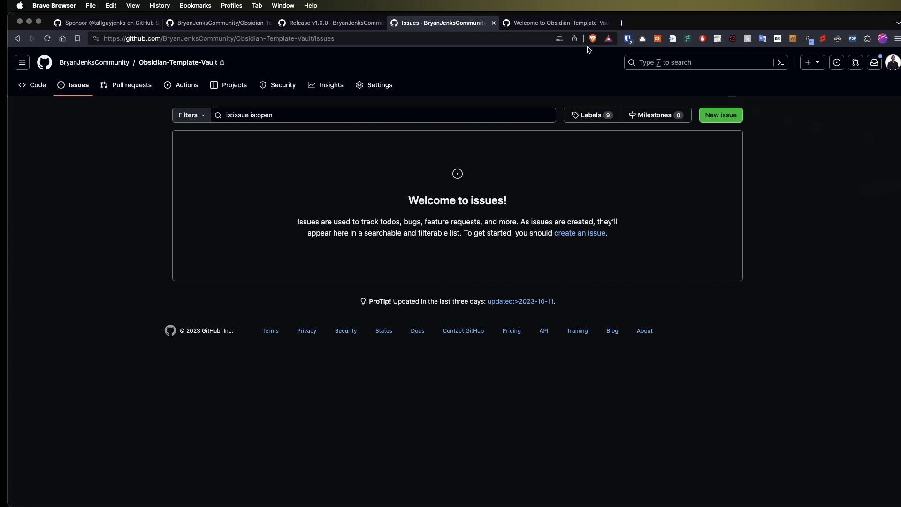
{"action": "key", "text": "ctrl+Tab"}
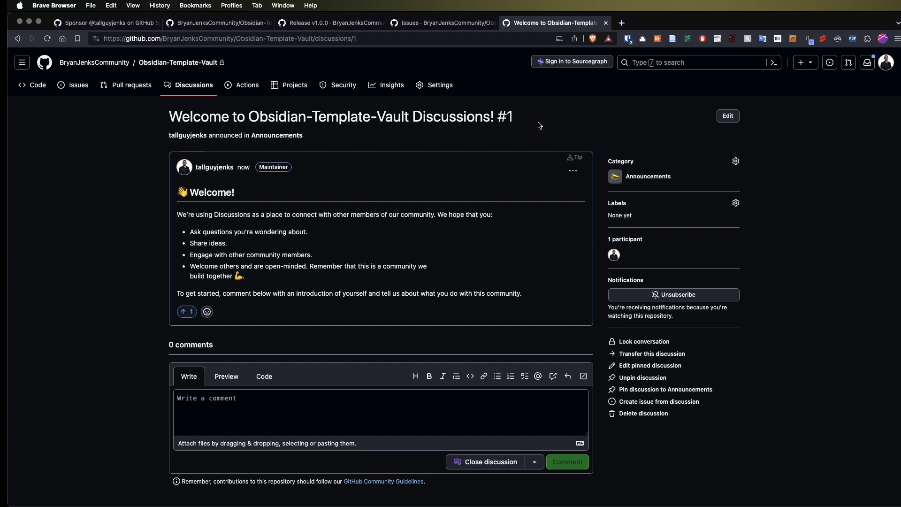
{"action": "key", "text": "ctrl+Tab"}
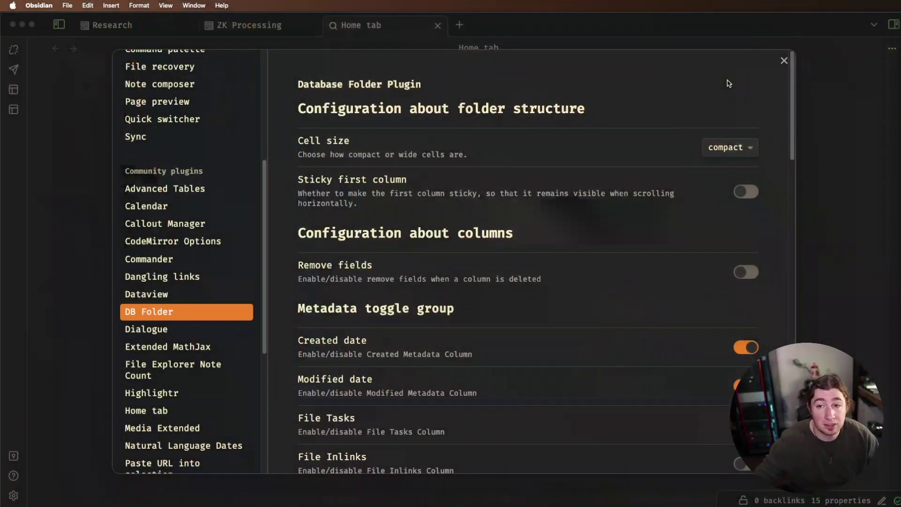
Close the database plugin settings and switch from the ZK Processing database to the Research database
{"action": "left_click", "coordinate": [281, 28]}
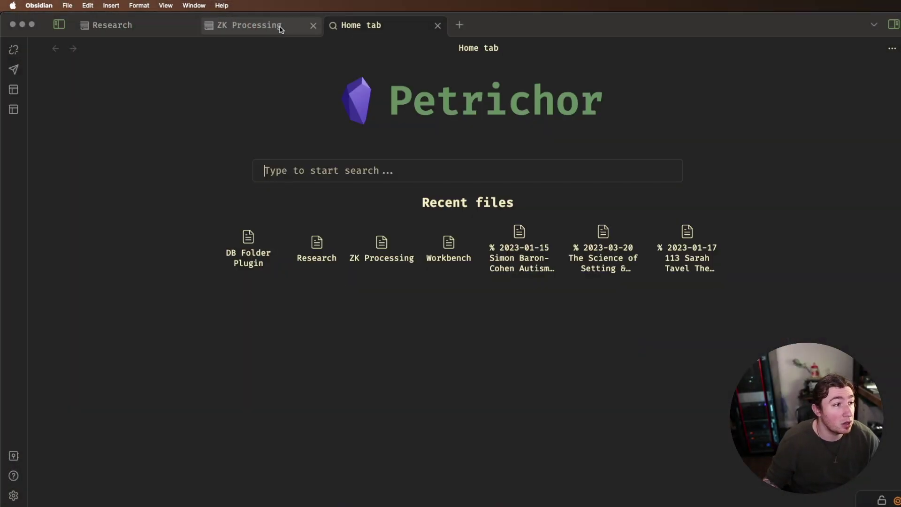
{"action": "left_click", "coordinate": [281, 28]}
{"action": "scroll", "coordinate": [825, 246], "scroll_direction": "right", "scroll_amount": 5}
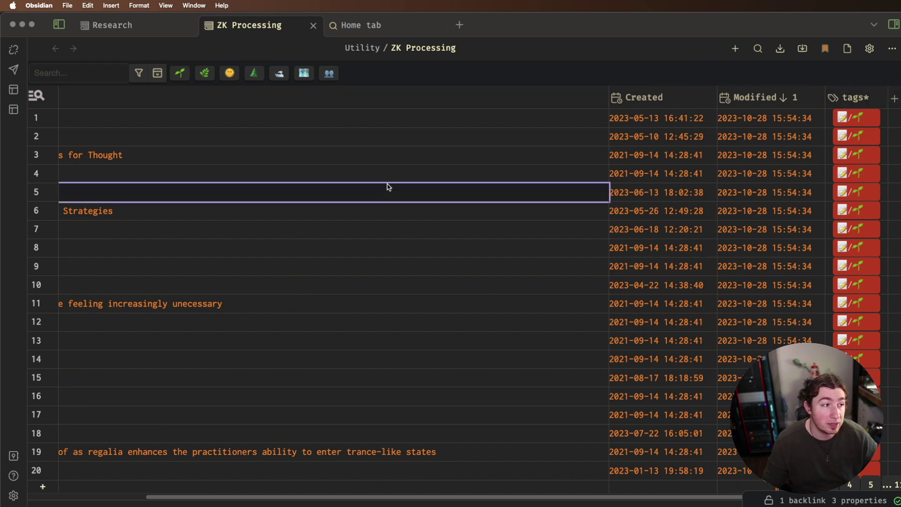
{"action": "left_click", "coordinate": [173, 30]}
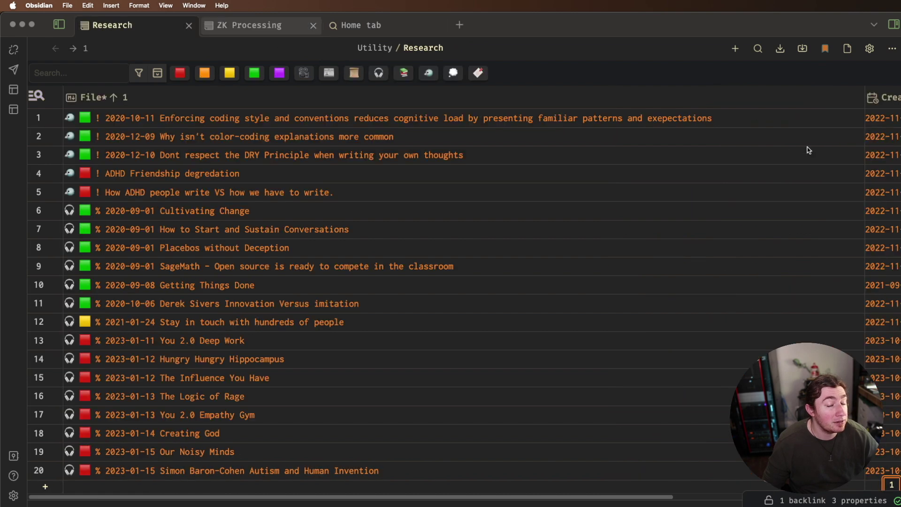
{"action": "scroll", "coordinate": [709, 503], "scroll_direction": "right", "scroll_amount": 10}
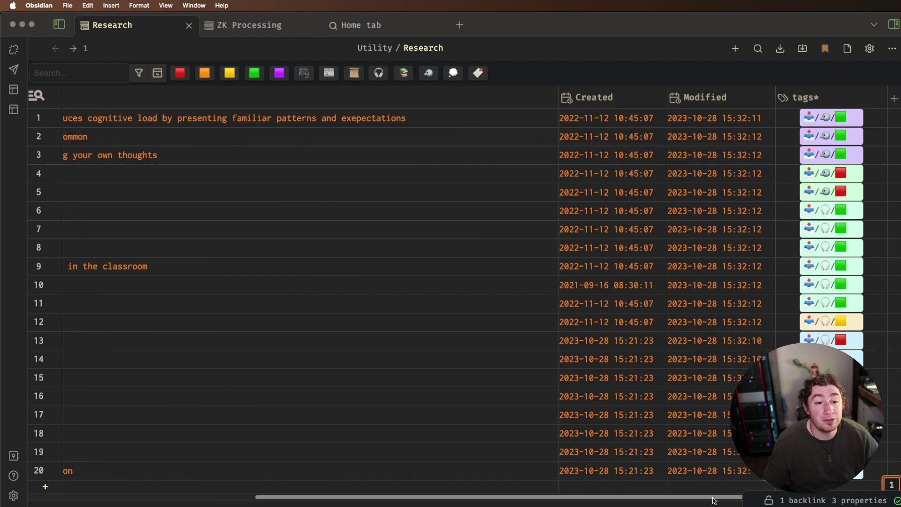
Check the Dataview query in the Research database settings, then select row 2's Created date
{"action": "left_click", "coordinate": [870, 48]}
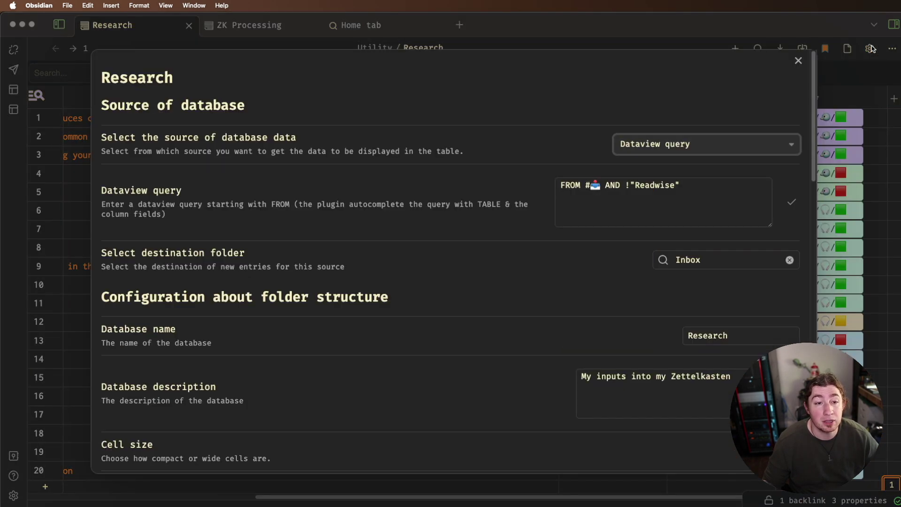
{"action": "left_click_drag", "start_coordinate": [702, 187], "coordinate": [572, 186]}
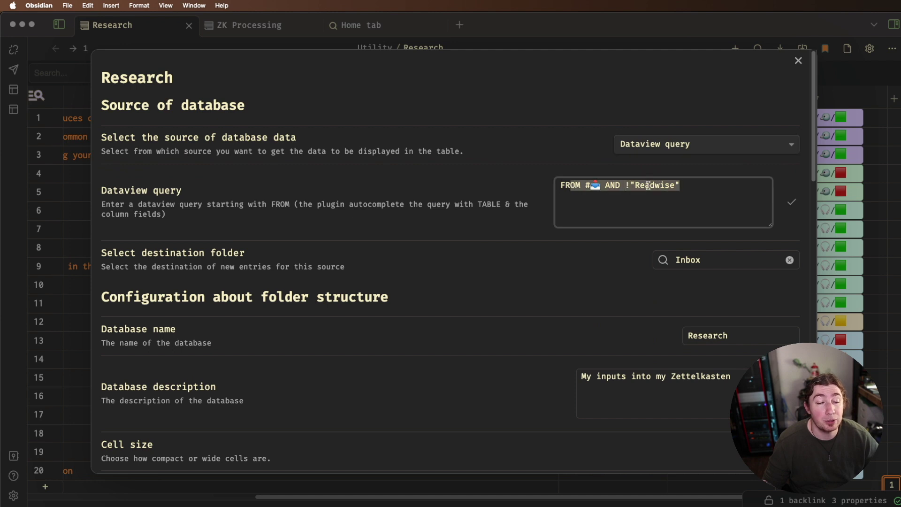
{"action": "left_click", "coordinate": [799, 60]}
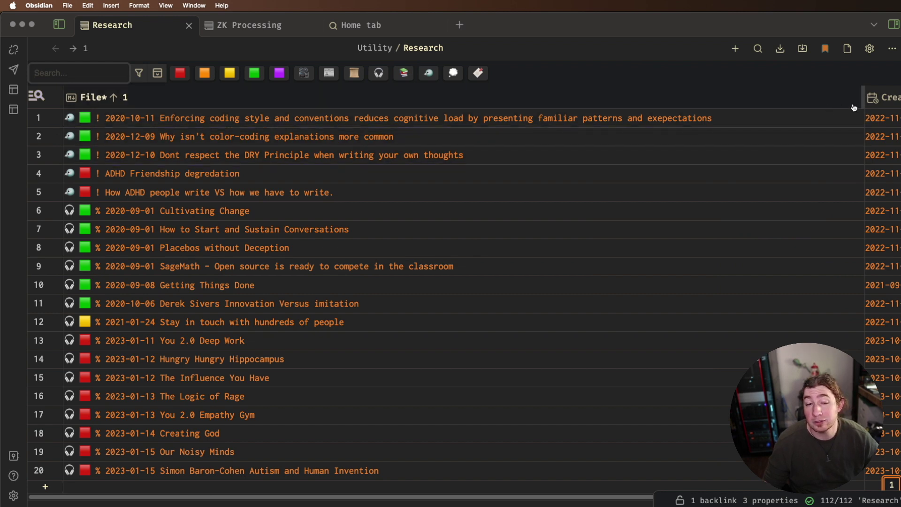
{"action": "scroll", "coordinate": [814, 136], "scroll_direction": "right", "scroll_amount": 3}
{"action": "left_click", "coordinate": [813, 135]}
{"action": "scroll", "coordinate": [813, 136], "scroll_direction": "right", "scroll_amount": 5}
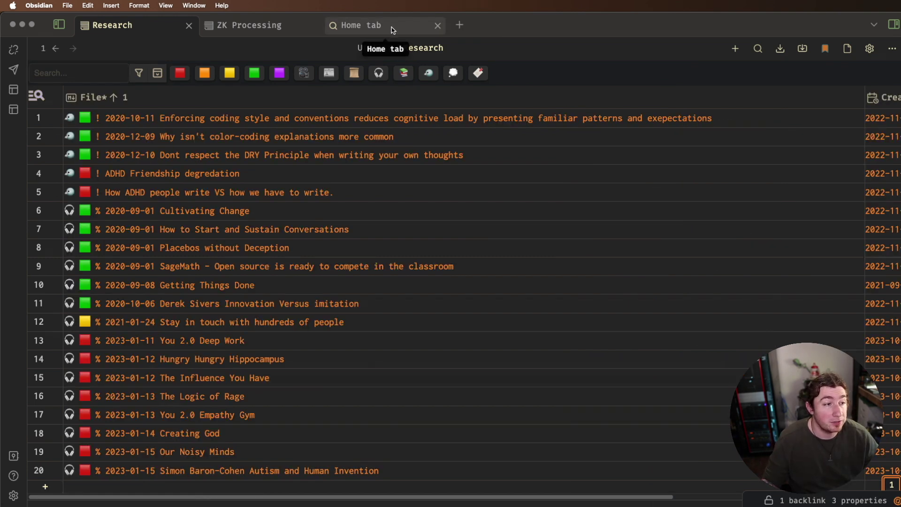
From the Home tab, open Settings to the installed Community plugins list
{"action": "left_click", "coordinate": [394, 29]}
{"action": "key", "text": "super+comma"}
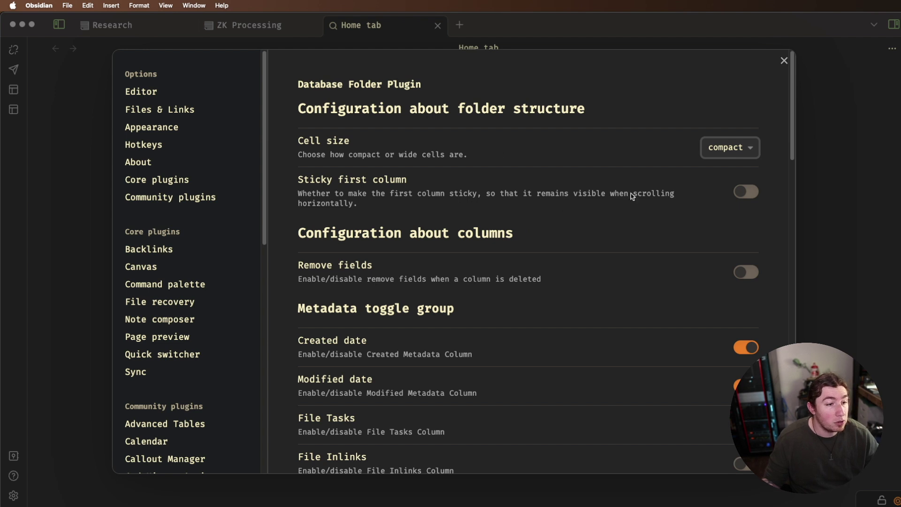
{"action": "scroll", "coordinate": [199, 194], "scroll_direction": "down", "scroll_amount": 1}
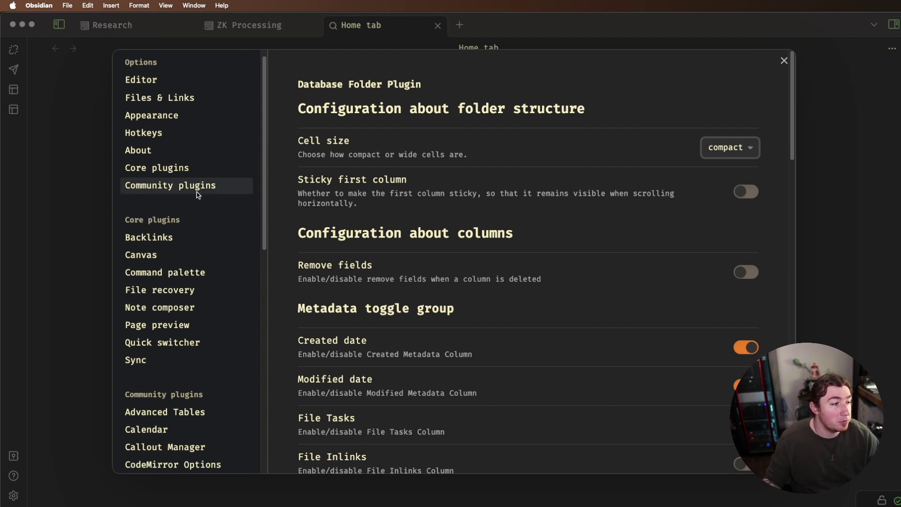
{"action": "left_click", "coordinate": [199, 188]}
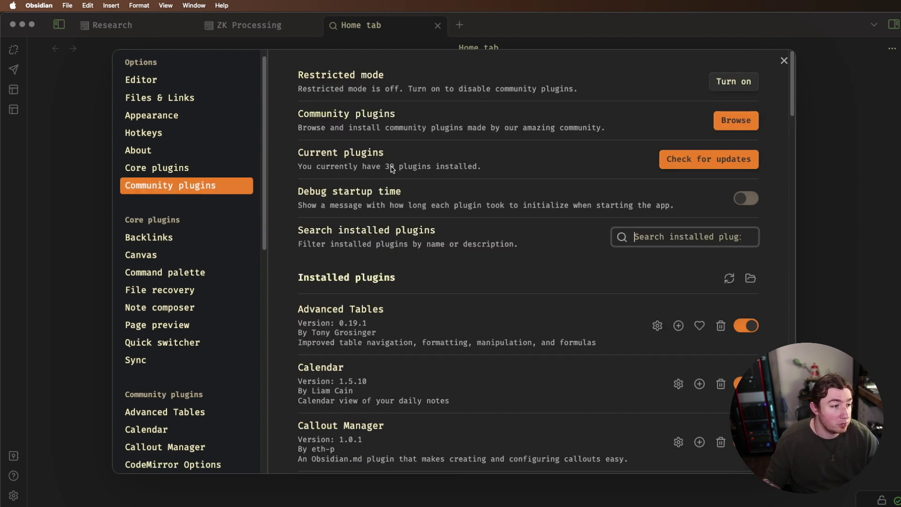
Search the plugin catalogue for 'DB folder' and open the DB Folder plugin's options
{"action": "left_click", "coordinate": [736, 121]}
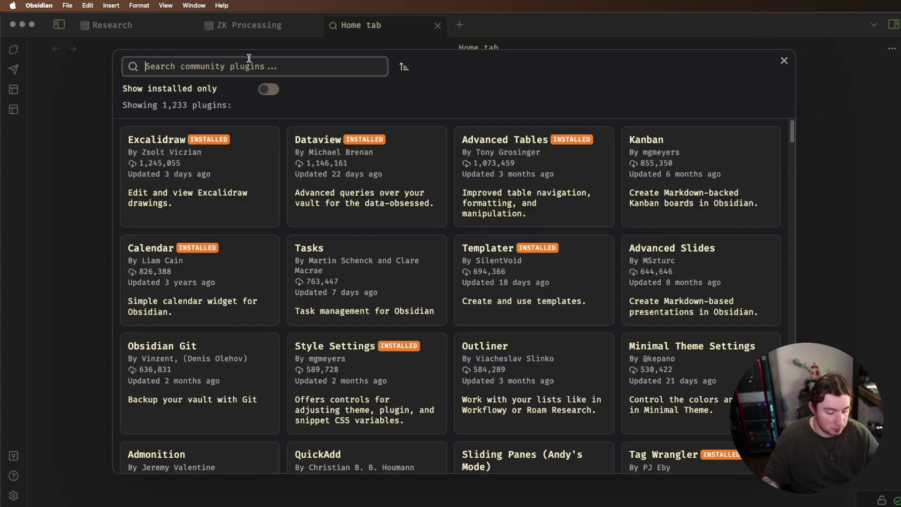
{"action": "type", "text": "DB folder"}
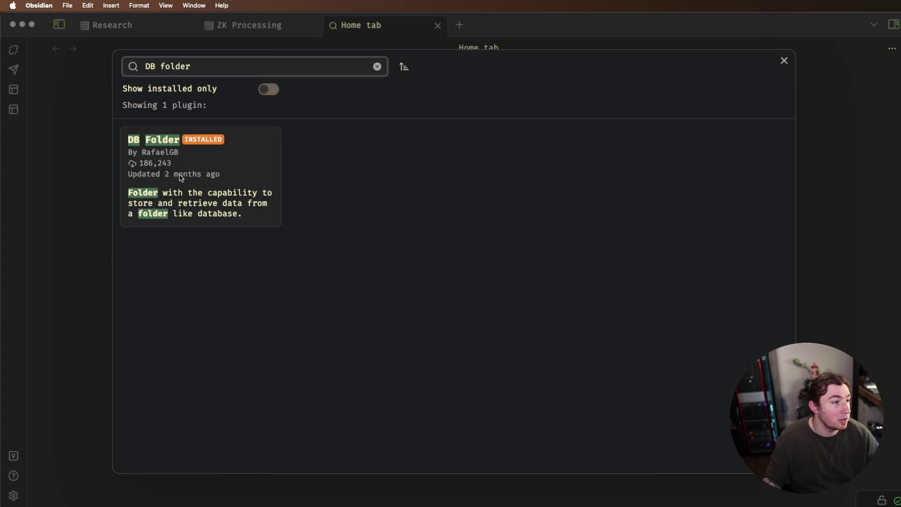
{"action": "left_click", "coordinate": [214, 168]}
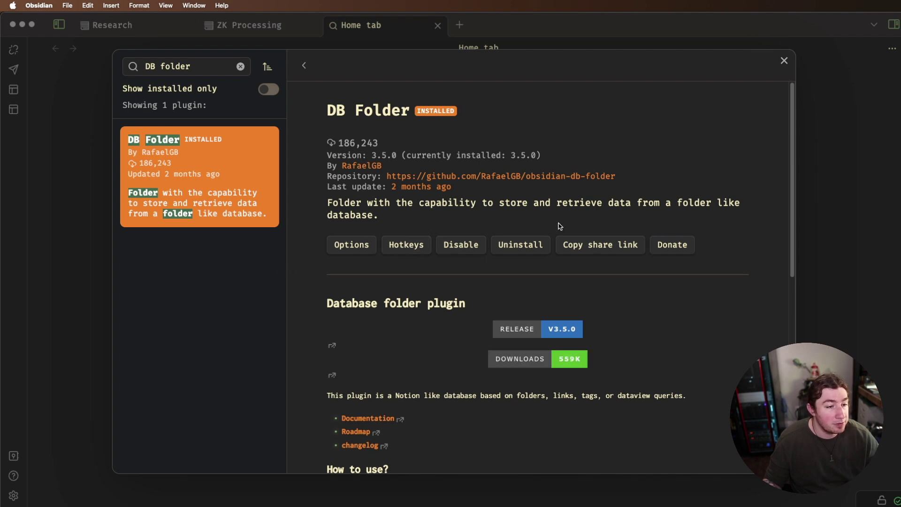
{"action": "scroll", "coordinate": [516, 233], "scroll_direction": "down", "scroll_amount": 5}
{"action": "scroll", "coordinate": [416, 230], "scroll_direction": "up", "scroll_amount": 1}
{"action": "scroll", "coordinate": [414, 150], "scroll_direction": "up", "scroll_amount": 1}
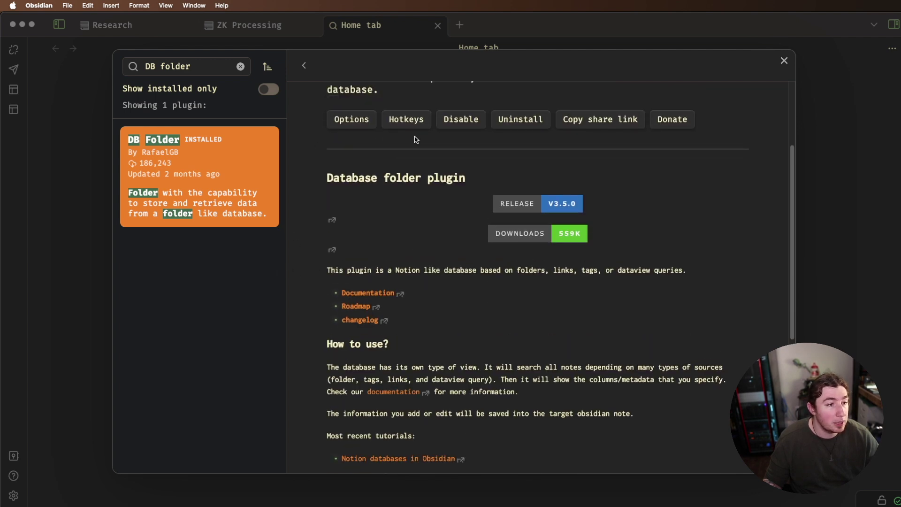
{"action": "left_click", "coordinate": [350, 122]}
{"action": "scroll", "coordinate": [180, 290], "scroll_direction": "down", "scroll_amount": 10}
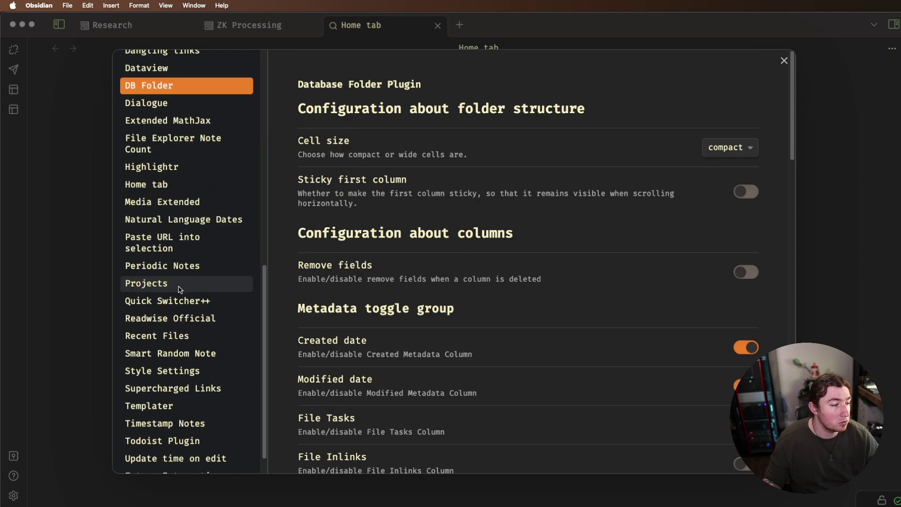
{"action": "scroll", "coordinate": [179, 291], "scroll_direction": "up", "scroll_amount": 10}
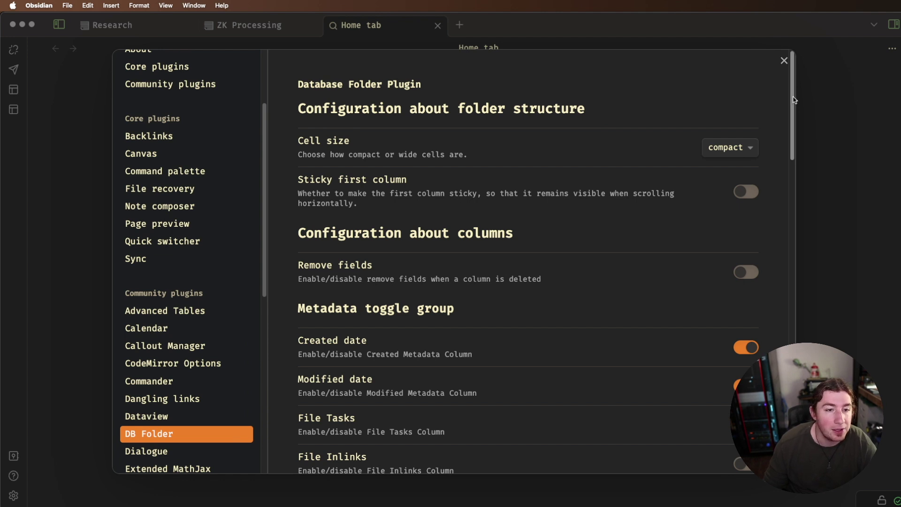
{"action": "scroll", "coordinate": [793, 100], "scroll_direction": "down", "scroll_amount": 1}
{"action": "scroll", "coordinate": [794, 102], "scroll_direction": "down", "scroll_amount": 3}
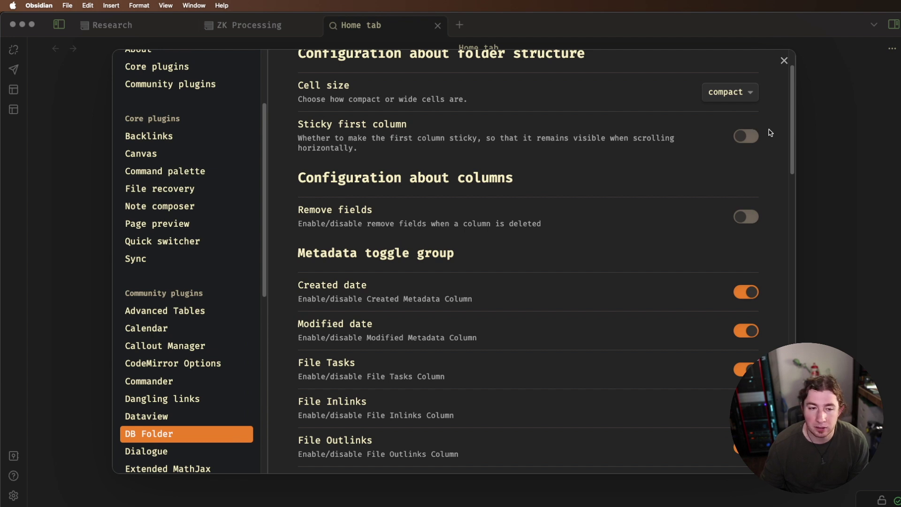
{"action": "scroll", "coordinate": [790, 124], "scroll_direction": "down", "scroll_amount": 2}
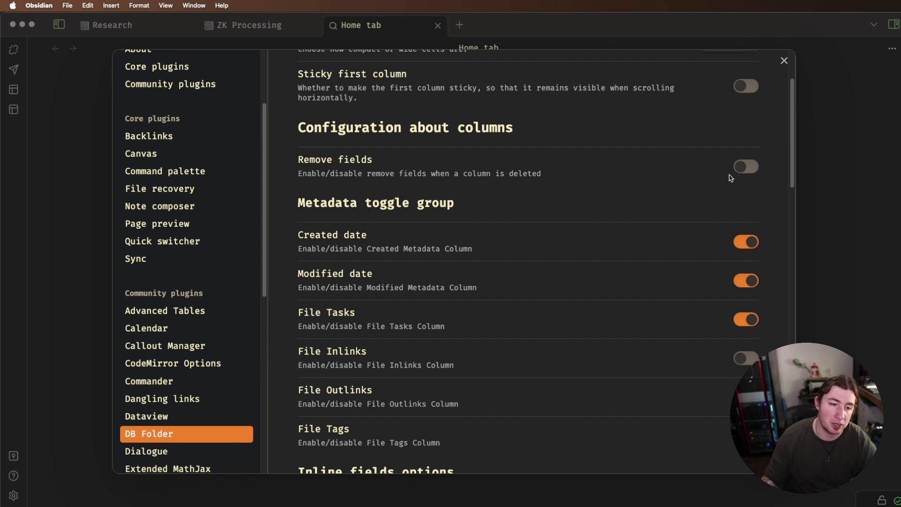
Review the DB Folder plugin options down the page, then close the Settings window
{"action": "scroll", "coordinate": [660, 146], "scroll_direction": "down", "scroll_amount": 3}
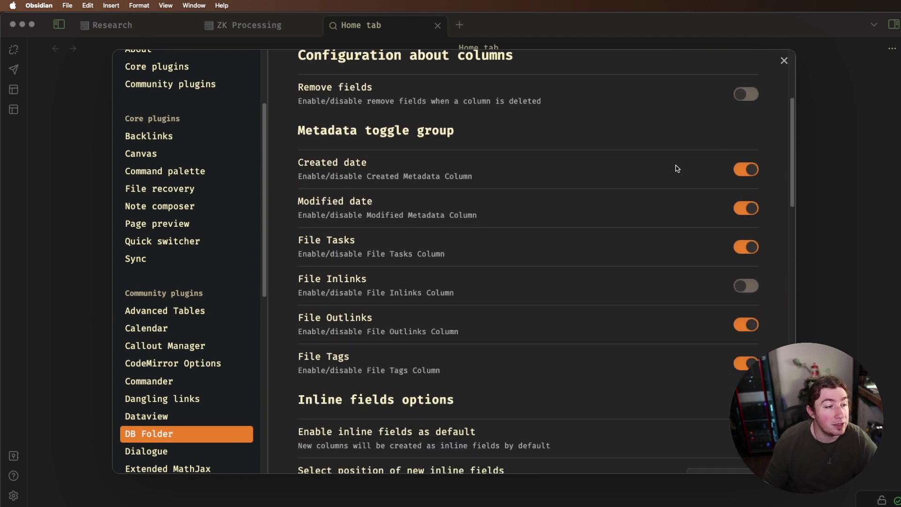
{"action": "scroll", "coordinate": [677, 169], "scroll_direction": "down", "scroll_amount": 2}
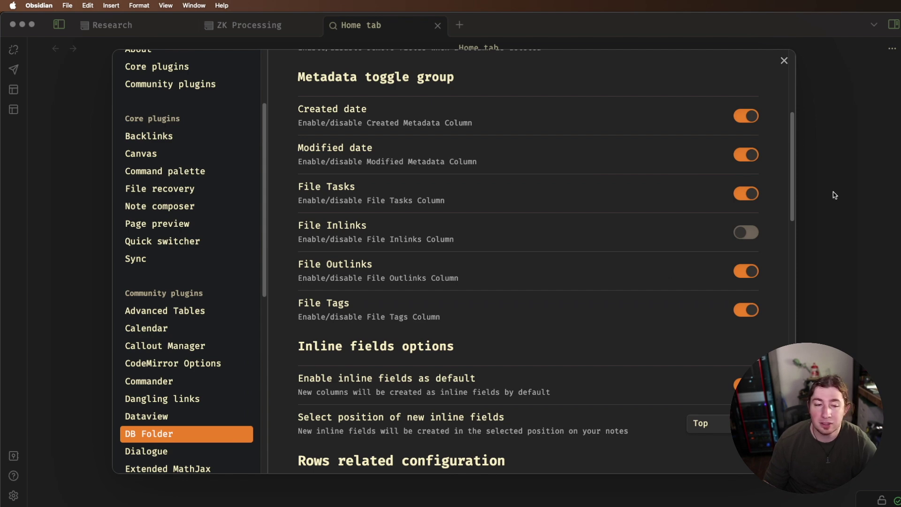
{"action": "scroll", "coordinate": [708, 155], "scroll_direction": "down", "scroll_amount": 10}
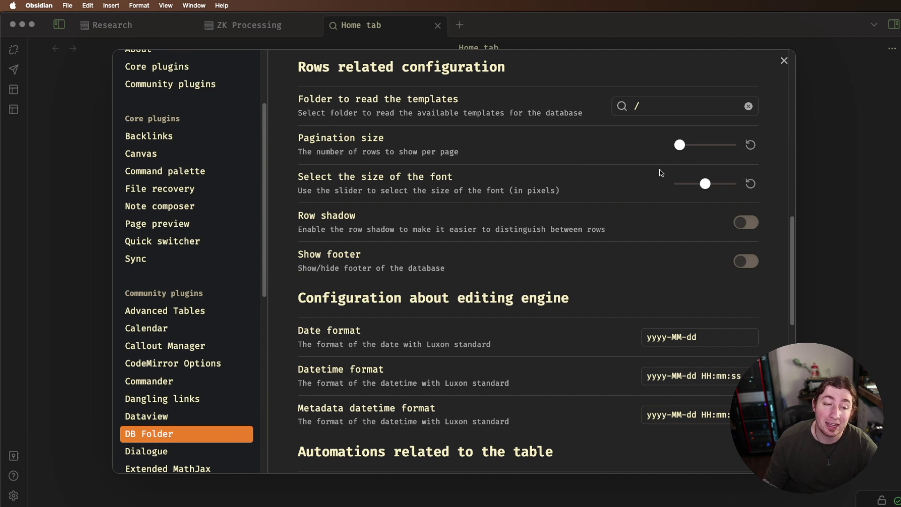
{"action": "scroll", "coordinate": [640, 177], "scroll_direction": "down", "scroll_amount": 10}
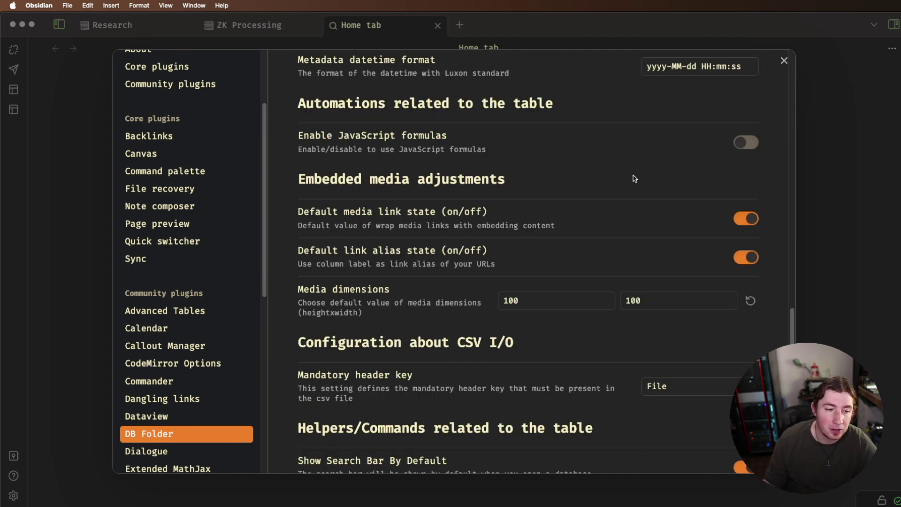
{"action": "scroll", "coordinate": [634, 179], "scroll_direction": "down", "scroll_amount": 6}
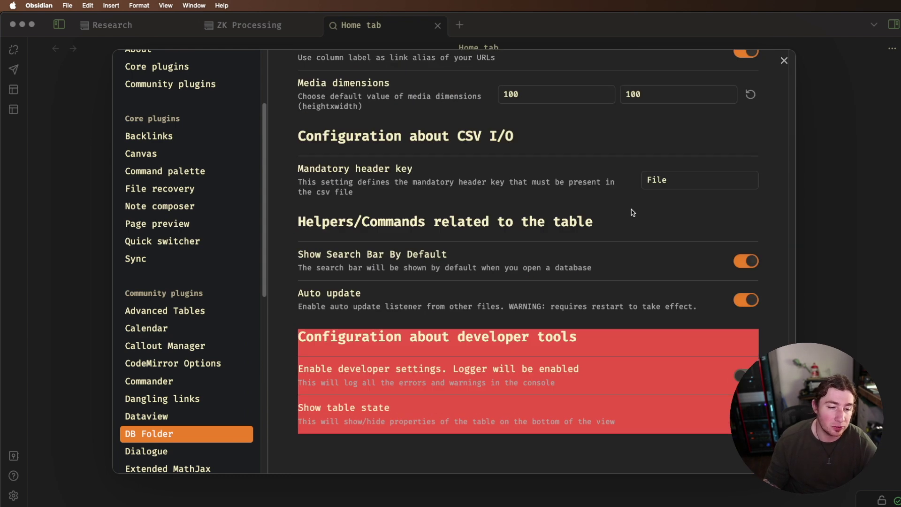
{"action": "scroll", "coordinate": [634, 170], "scroll_direction": "up", "scroll_amount": 20}
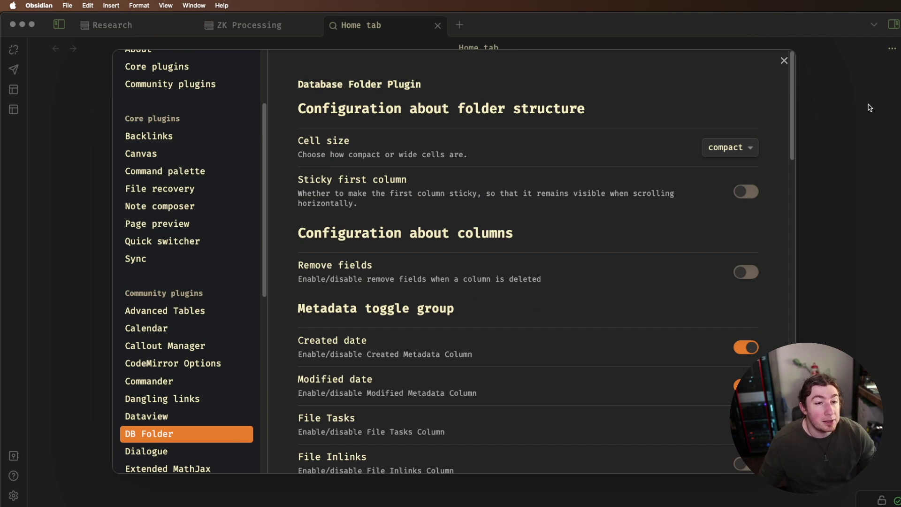
{"action": "left_click", "coordinate": [869, 107]}
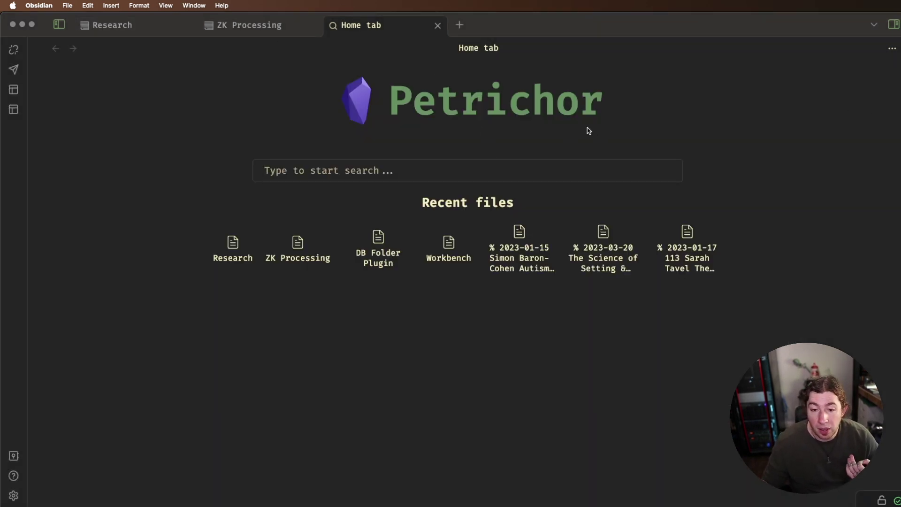
Switch from ZK Processing to the Research database tab, briefly visit Finder, then return to Obsidian
{"action": "left_click", "coordinate": [276, 28]}
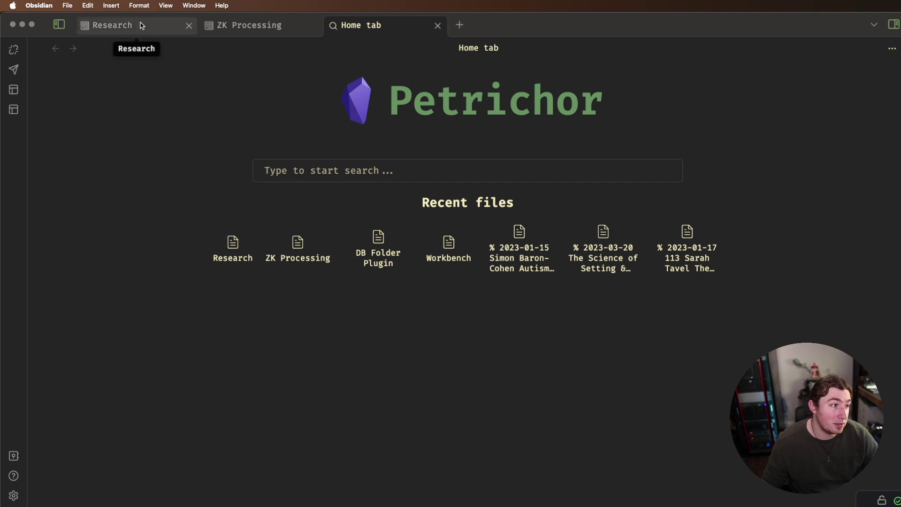
{"action": "left_click", "coordinate": [154, 25]}
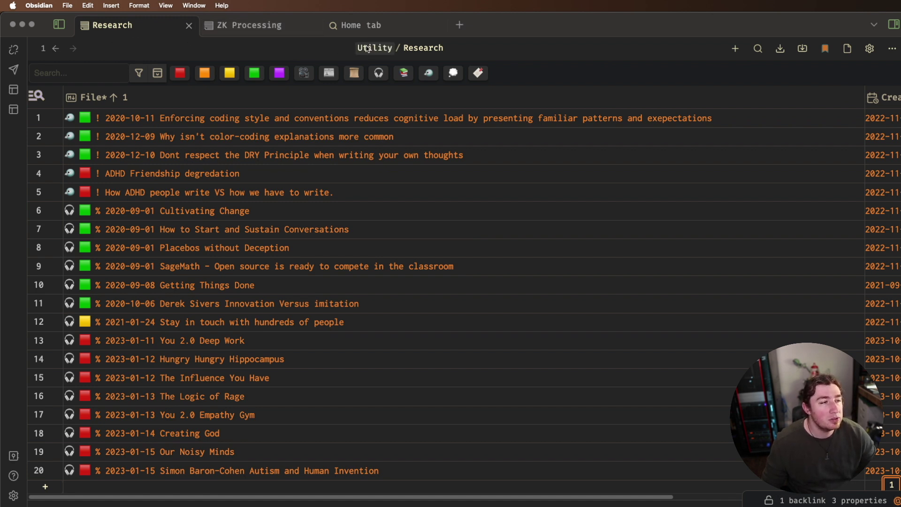
{"action": "key", "text": "super+Tab"}
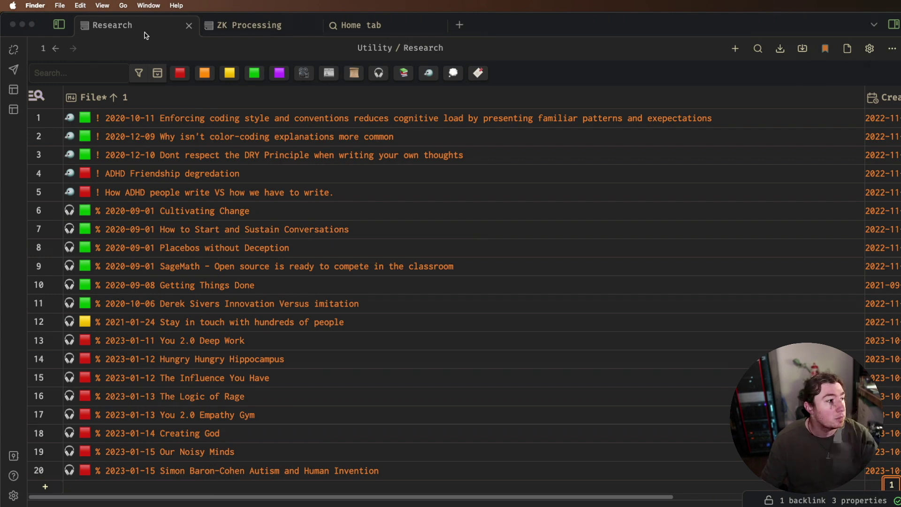
{"action": "left_click", "coordinate": [893, 51]}
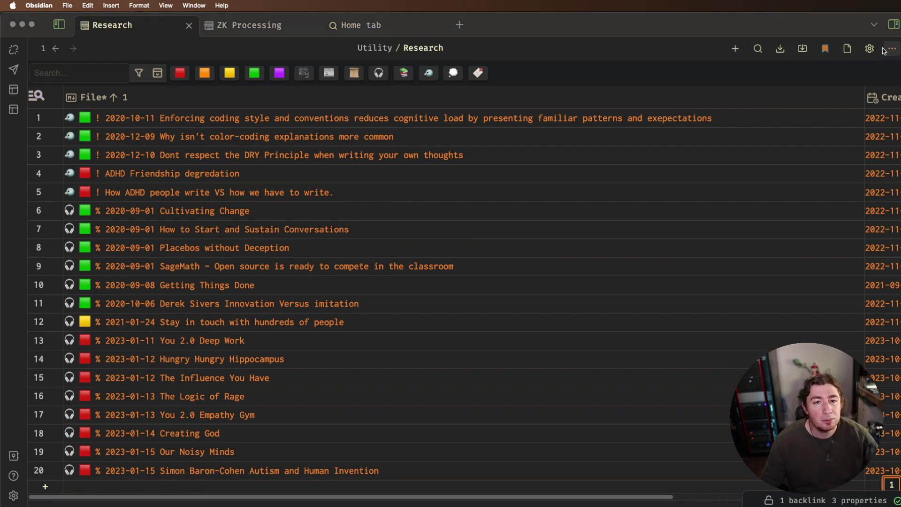
{"action": "left_click", "coordinate": [873, 49]}
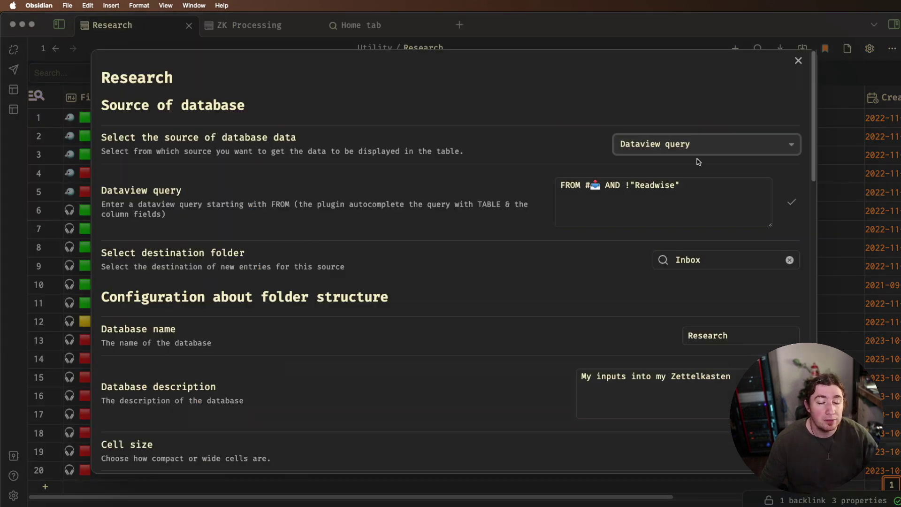
{"action": "left_click_drag", "start_coordinate": [585, 190], "coordinate": [601, 186]}
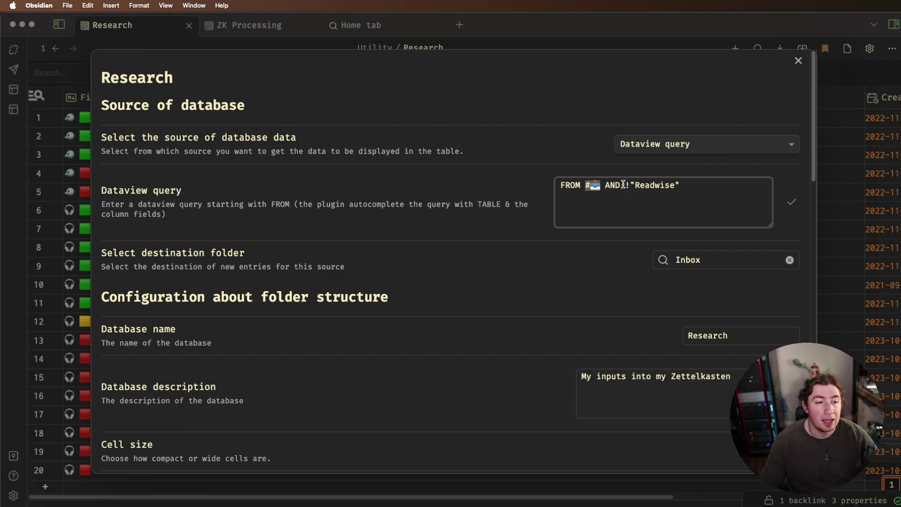
{"action": "left_click_drag", "start_coordinate": [626, 185], "coordinate": [685, 186]}
{"action": "left_click", "coordinate": [690, 187]}
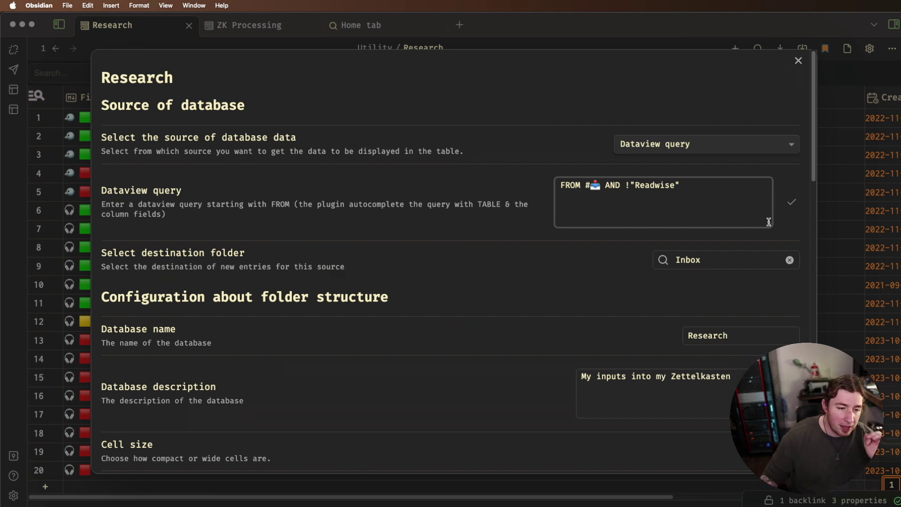
{"action": "scroll", "coordinate": [757, 215], "scroll_direction": "down", "scroll_amount": 1}
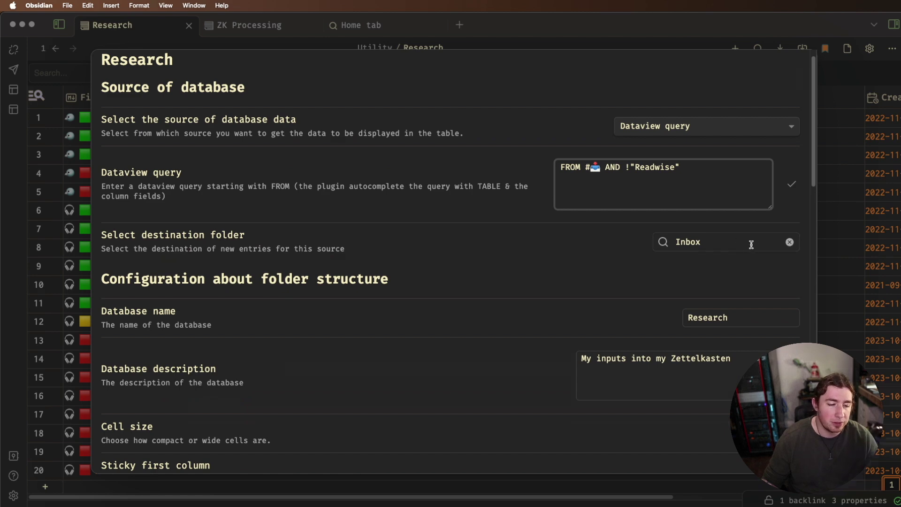
{"action": "scroll", "coordinate": [748, 248], "scroll_direction": "down", "scroll_amount": 10}
{"action": "scroll", "coordinate": [739, 244], "scroll_direction": "up", "scroll_amount": 5}
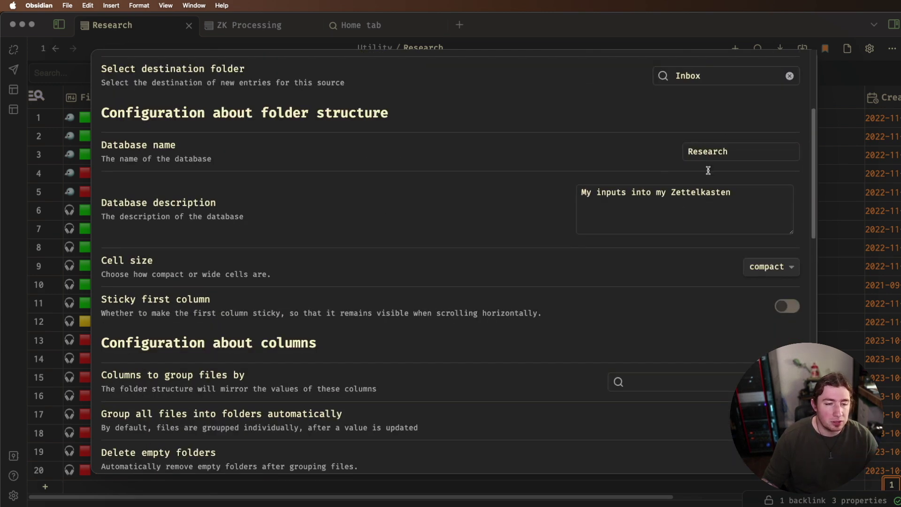
{"action": "scroll", "coordinate": [782, 267], "scroll_direction": "down", "scroll_amount": 4}
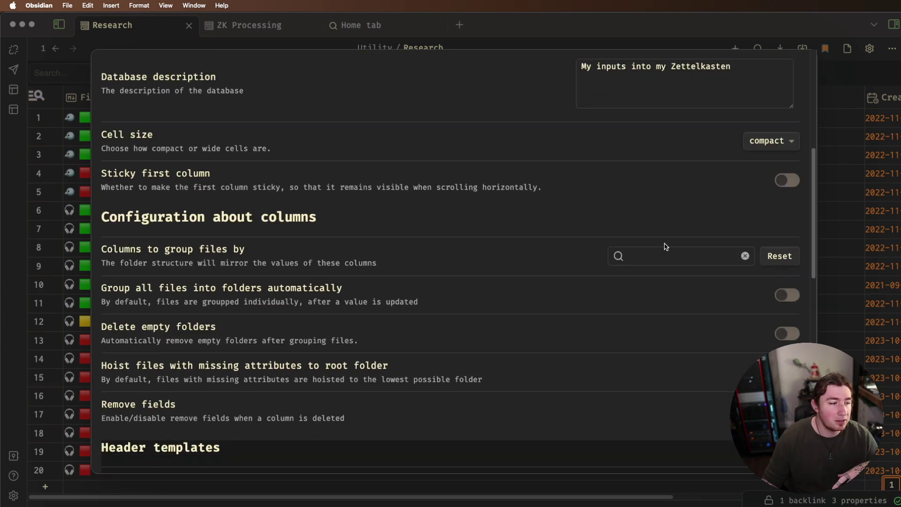
{"action": "scroll", "coordinate": [704, 236], "scroll_direction": "down", "scroll_amount": 8}
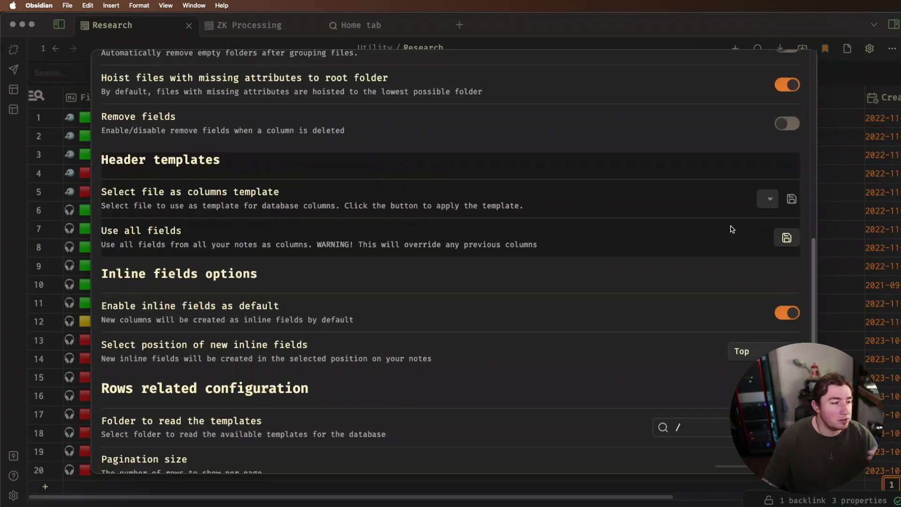
{"action": "scroll", "coordinate": [743, 229], "scroll_direction": "down", "scroll_amount": 8}
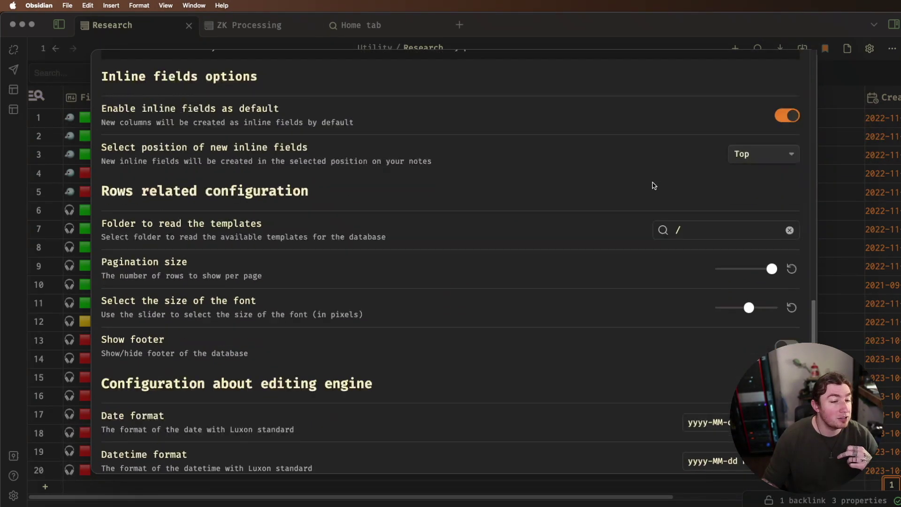
{"action": "scroll", "coordinate": [656, 188], "scroll_direction": "down", "scroll_amount": 2}
{"action": "scroll", "coordinate": [671, 217], "scroll_direction": "up", "scroll_amount": 20}
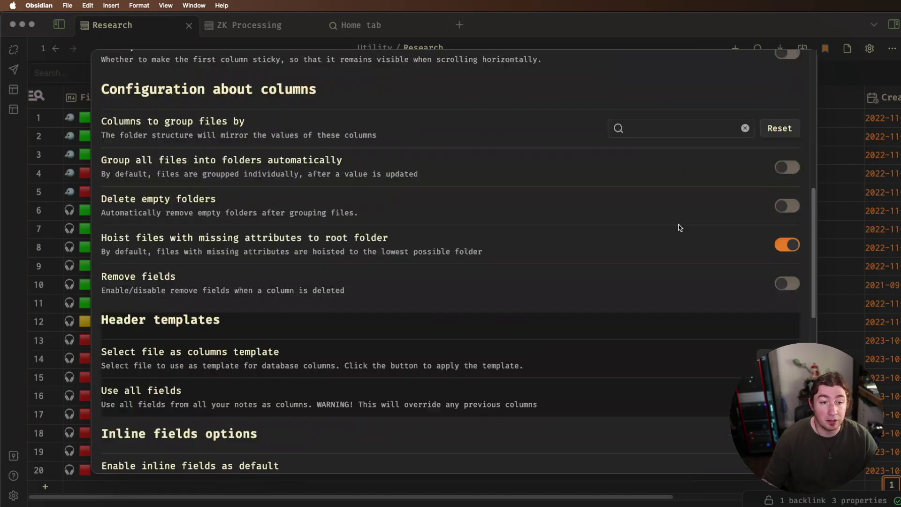
{"action": "scroll", "coordinate": [682, 229], "scroll_direction": "up", "scroll_amount": 2}
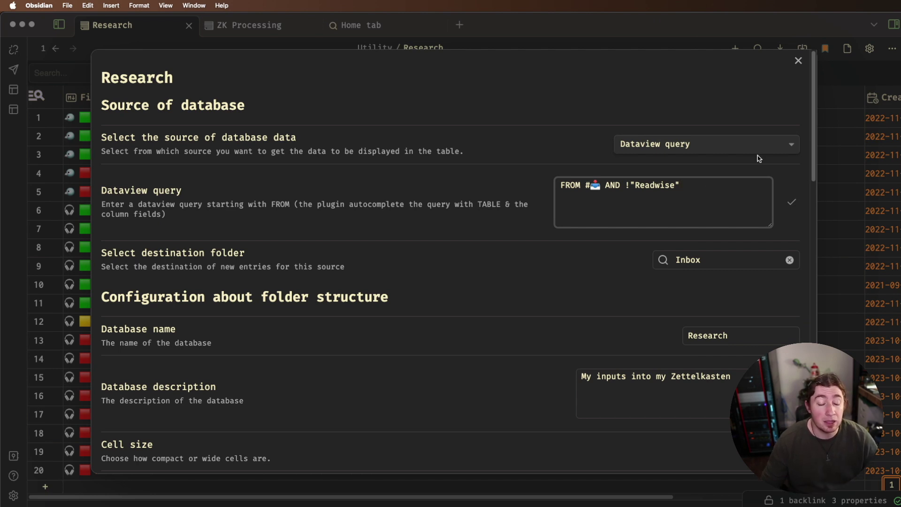
{"action": "key", "text": "Escape"}
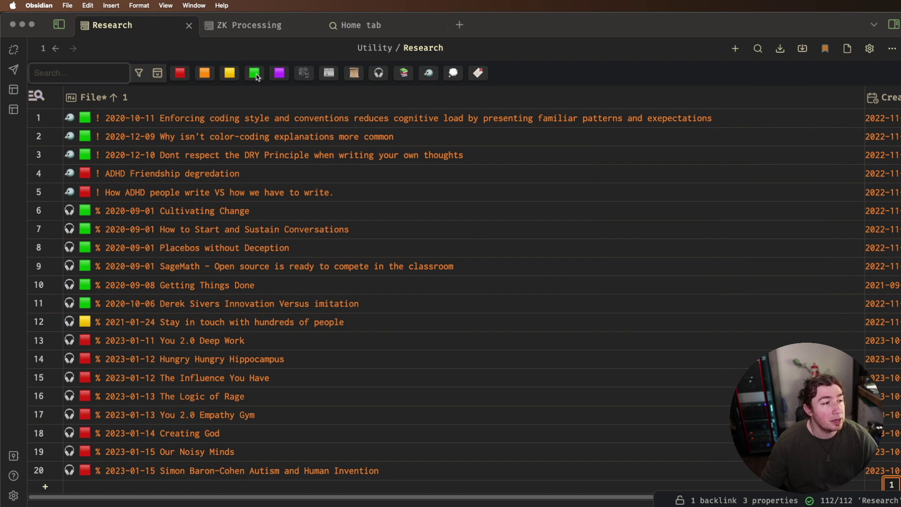
{"action": "left_click", "coordinate": [182, 78]}
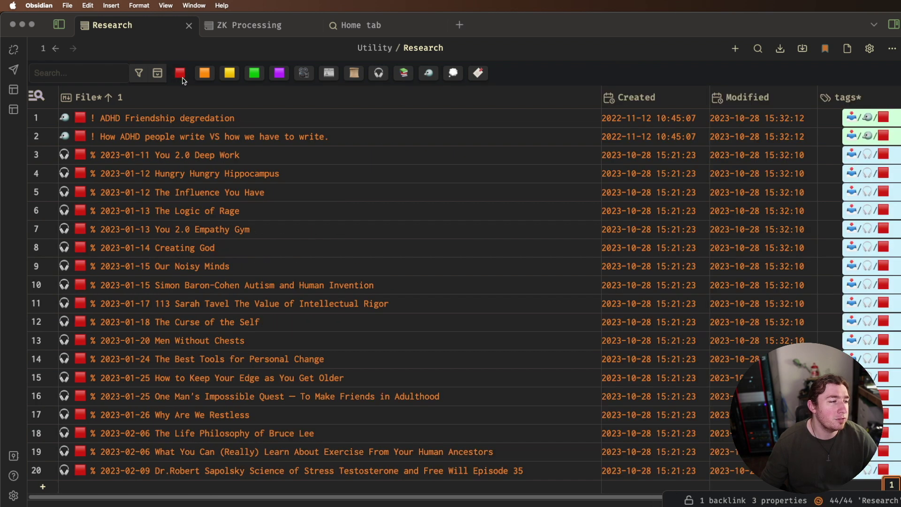
{"action": "left_click", "coordinate": [380, 73]}
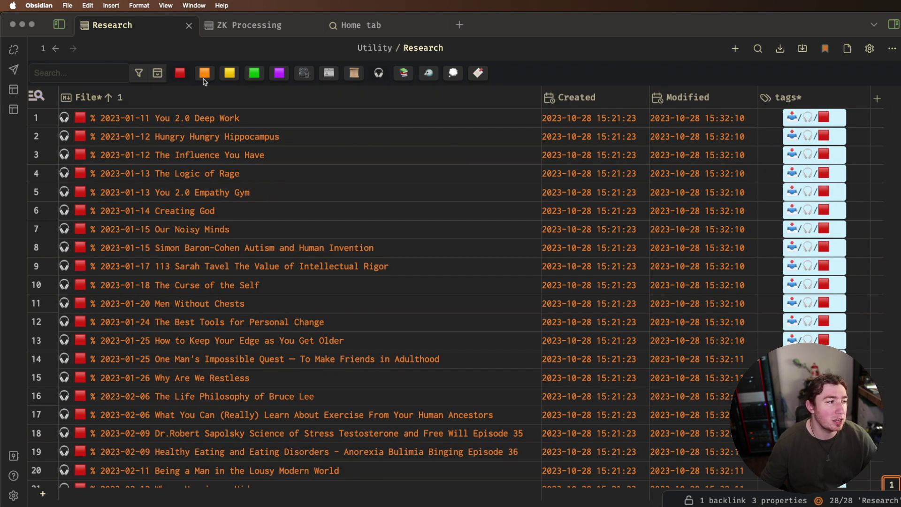
{"action": "left_click", "coordinate": [428, 74]}
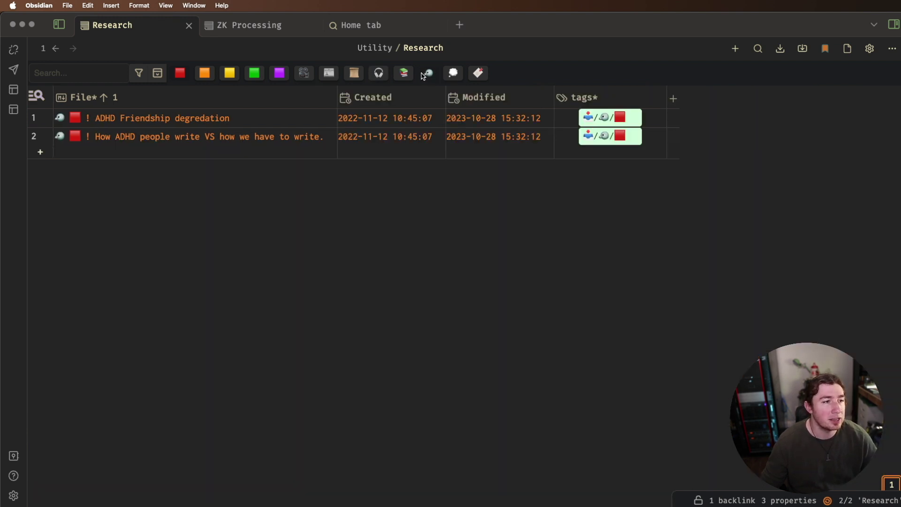
{"action": "left_click", "coordinate": [417, 73]}
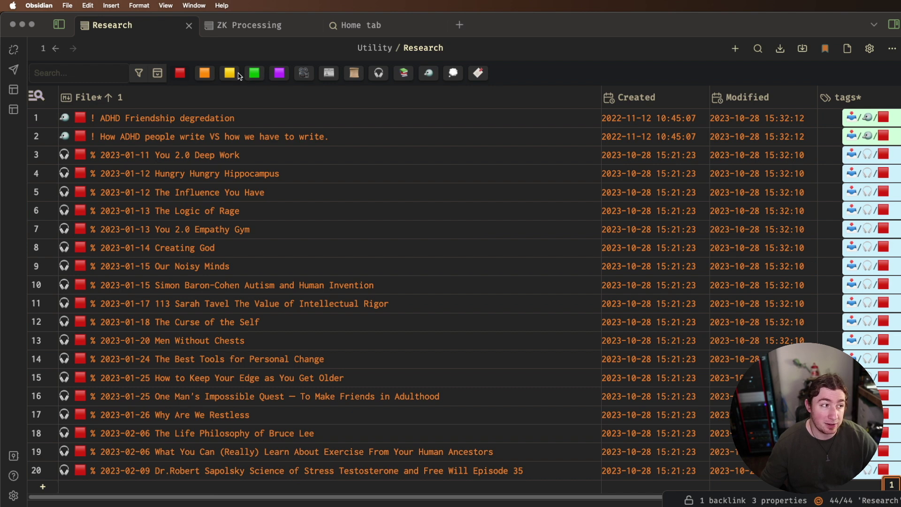
{"action": "left_click", "coordinate": [159, 75]}
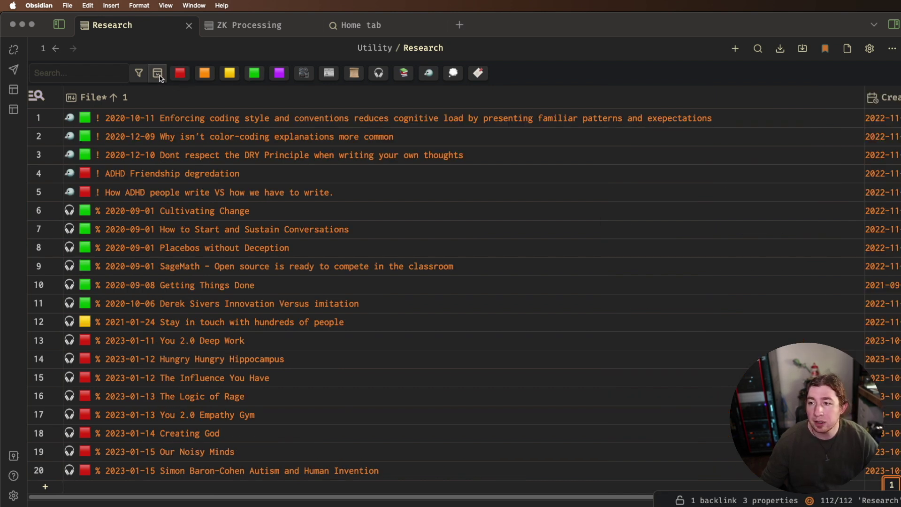
{"action": "left_click", "coordinate": [159, 75]}
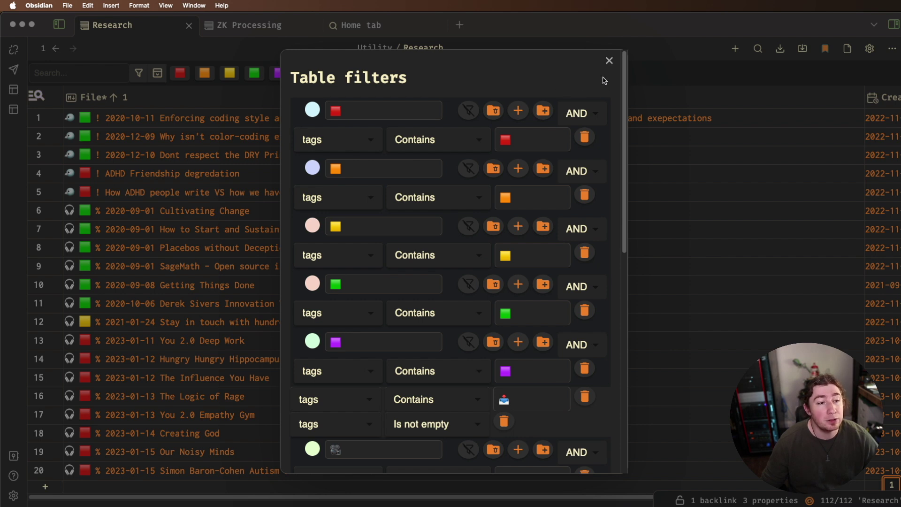
{"action": "scroll", "coordinate": [615, 105], "scroll_direction": "down", "scroll_amount": 10}
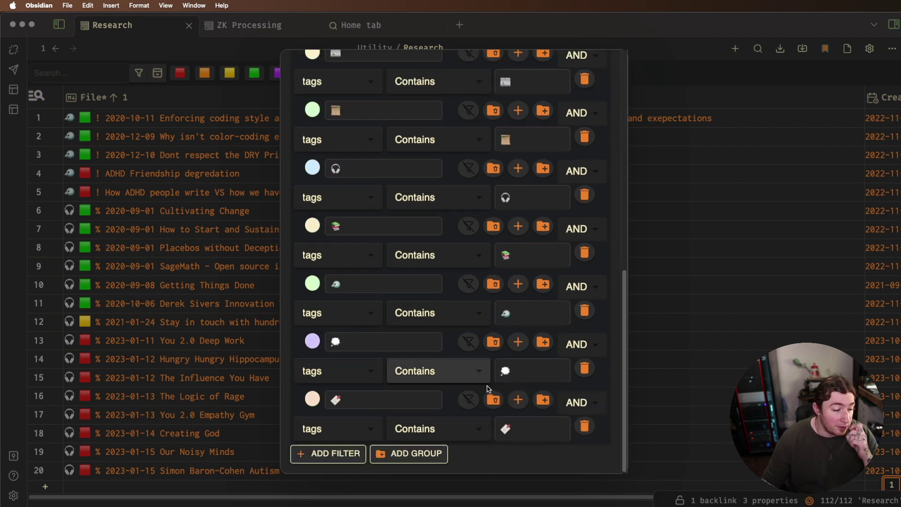
{"action": "left_click", "coordinate": [424, 455]}
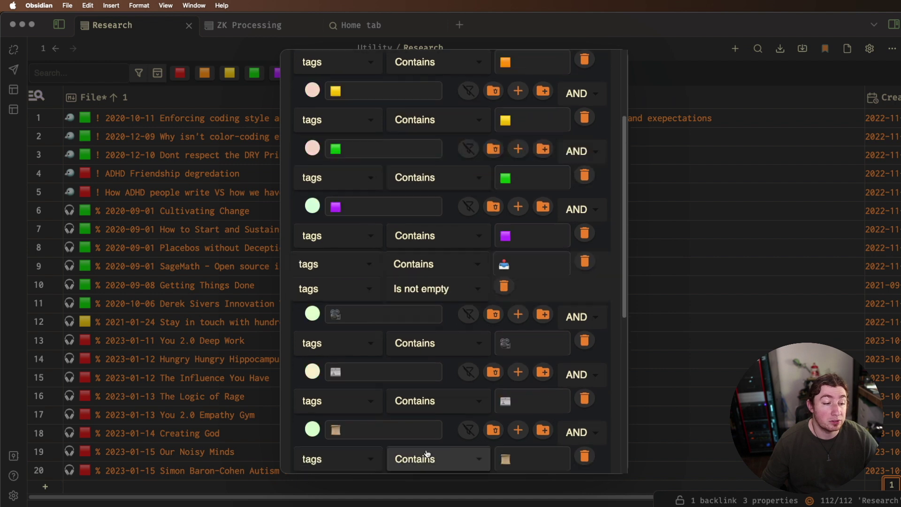
{"action": "scroll", "coordinate": [517, 329], "scroll_direction": "up", "scroll_amount": 10}
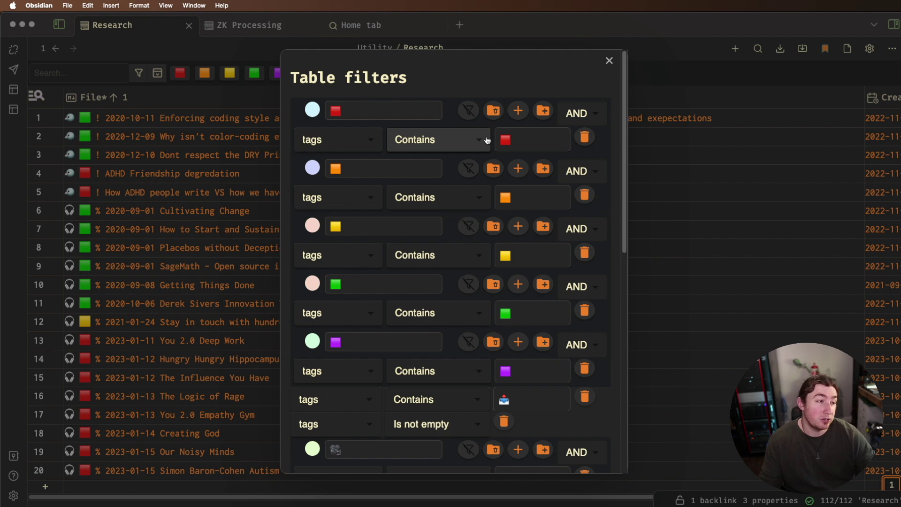
{"action": "left_click", "coordinate": [610, 61]}
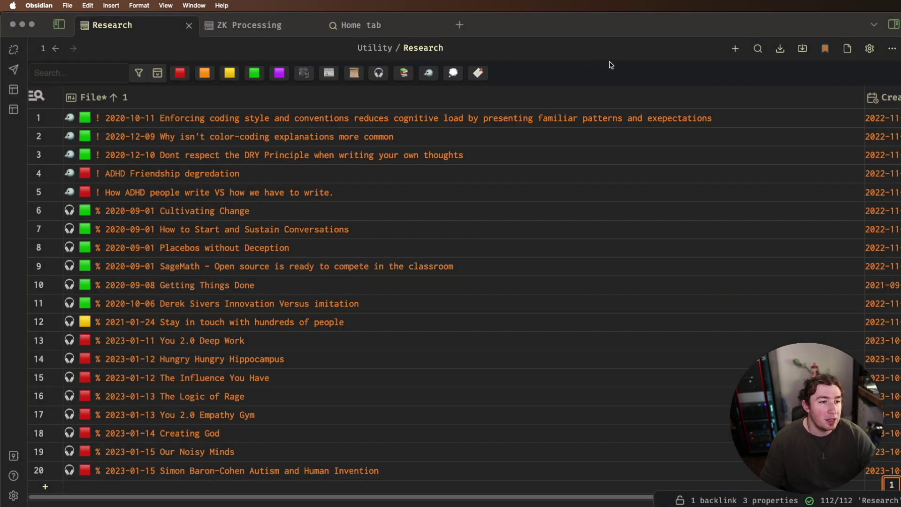
Open the Research filter rules and review each tag-contains group down to ADD FILTER / ADD GROUP
{"action": "left_click", "coordinate": [180, 74]}
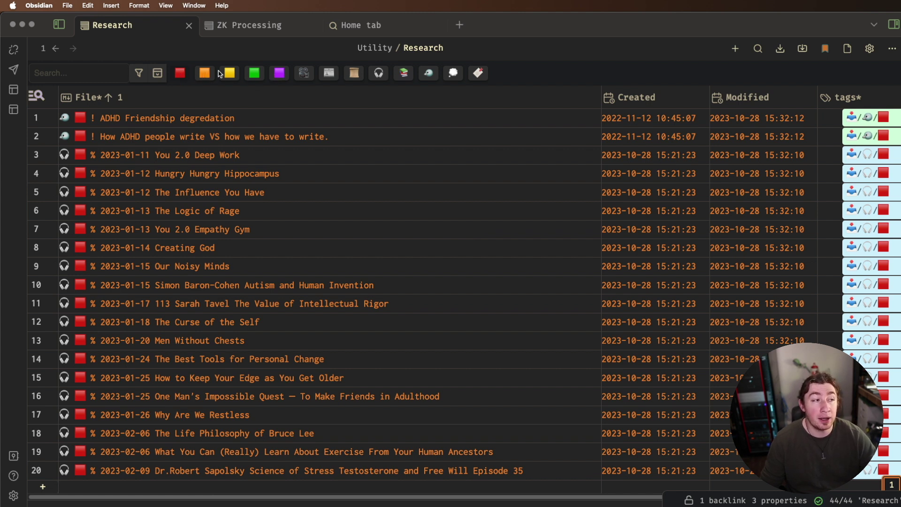
{"action": "left_click", "coordinate": [158, 74]}
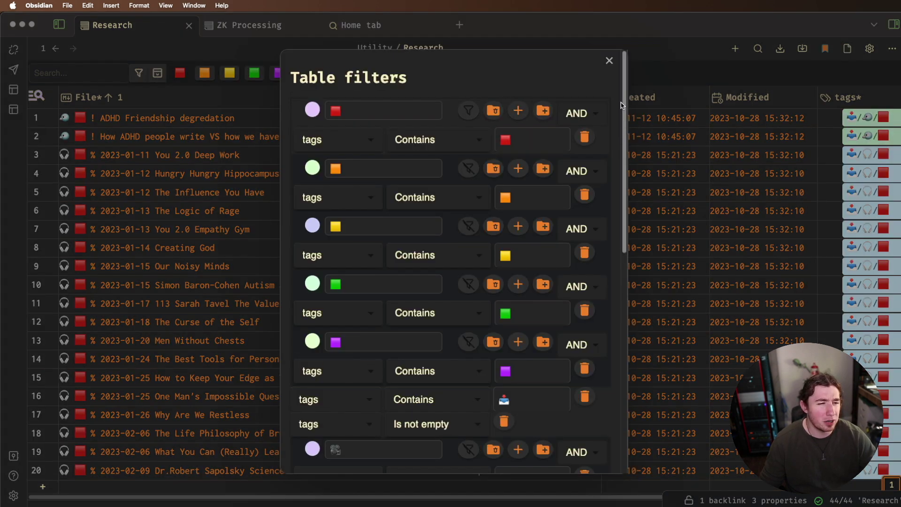
{"action": "scroll", "coordinate": [612, 113], "scroll_direction": "down", "scroll_amount": 1}
{"action": "scroll", "coordinate": [611, 112], "scroll_direction": "down", "scroll_amount": 10}
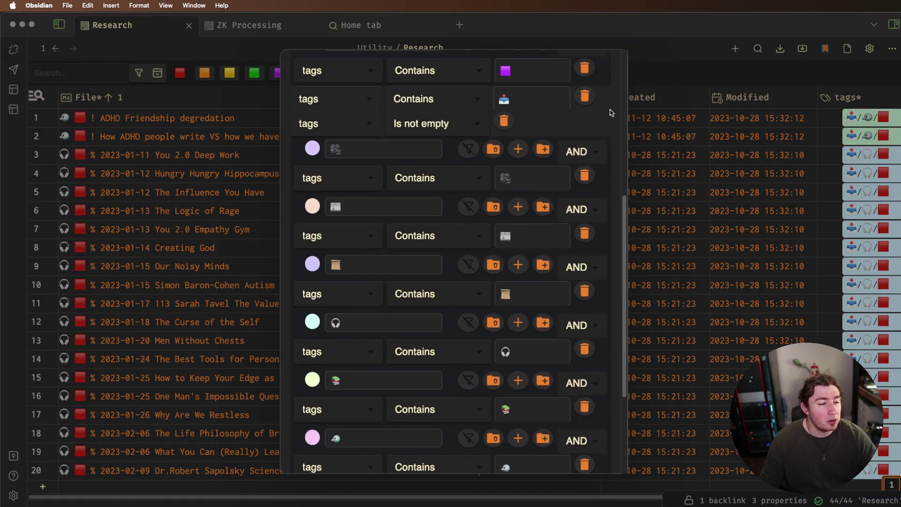
{"action": "scroll", "coordinate": [612, 113], "scroll_direction": "up", "scroll_amount": 5}
{"action": "scroll", "coordinate": [612, 113], "scroll_direction": "up", "scroll_amount": 2}
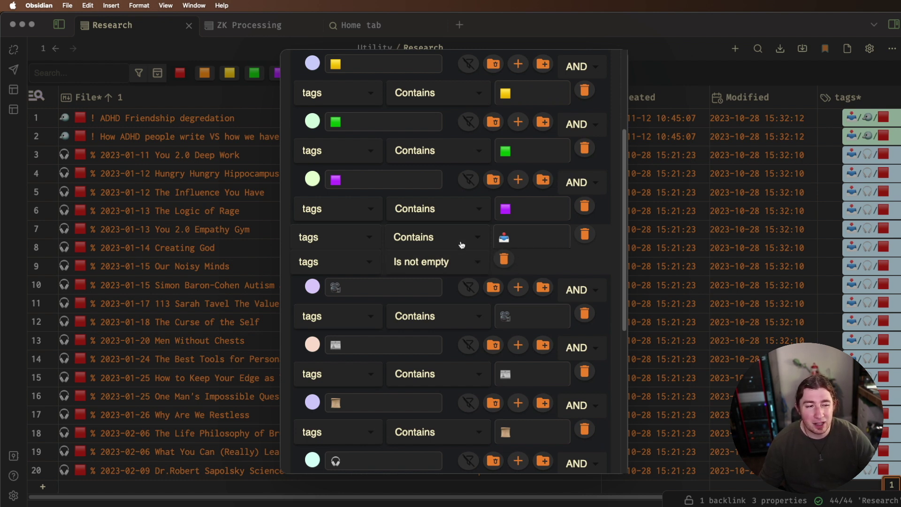
{"action": "scroll", "coordinate": [573, 250], "scroll_direction": "down", "scroll_amount": 1}
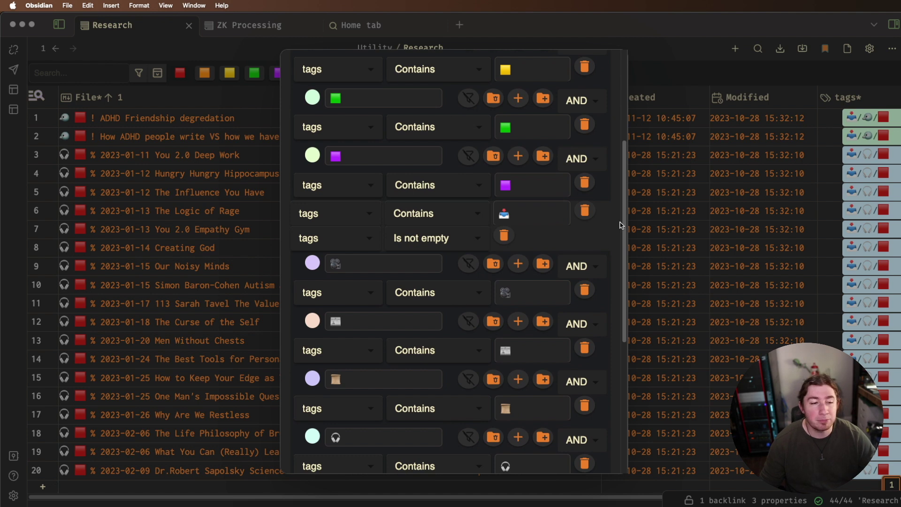
{"action": "scroll", "coordinate": [524, 145], "scroll_direction": "down", "scroll_amount": 6}
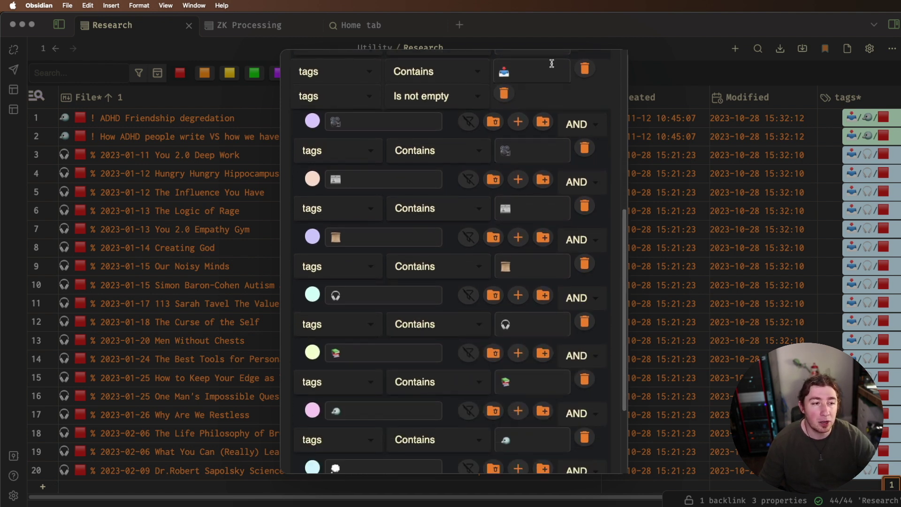
{"action": "scroll", "coordinate": [547, 85], "scroll_direction": "down", "scroll_amount": 1}
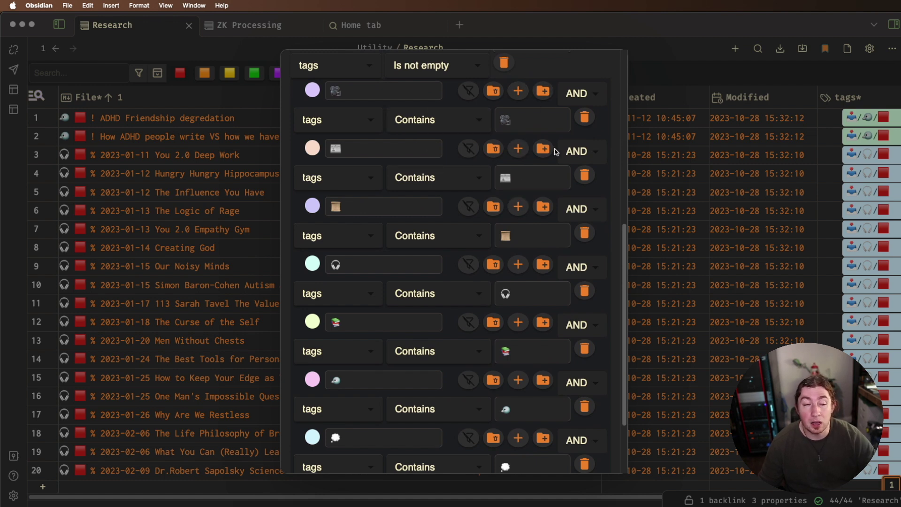
{"action": "scroll", "coordinate": [413, 137], "scroll_direction": "up", "scroll_amount": 1}
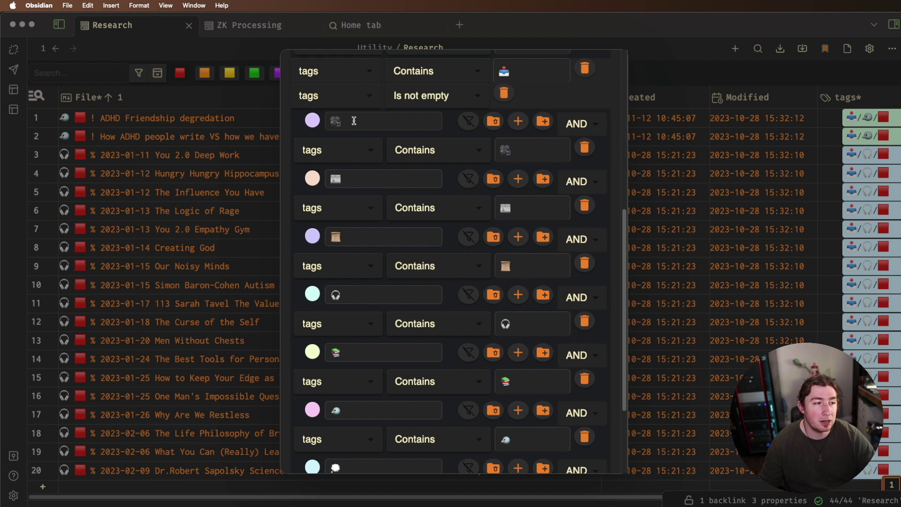
{"action": "mouse_move", "coordinate": [367, 122]}
{"action": "left_mouse_down"}
{"action": "mouse_move", "coordinate": [332, 120]}
{"action": "mouse_move", "coordinate": [367, 122]}
{"action": "left_mouse_up"}
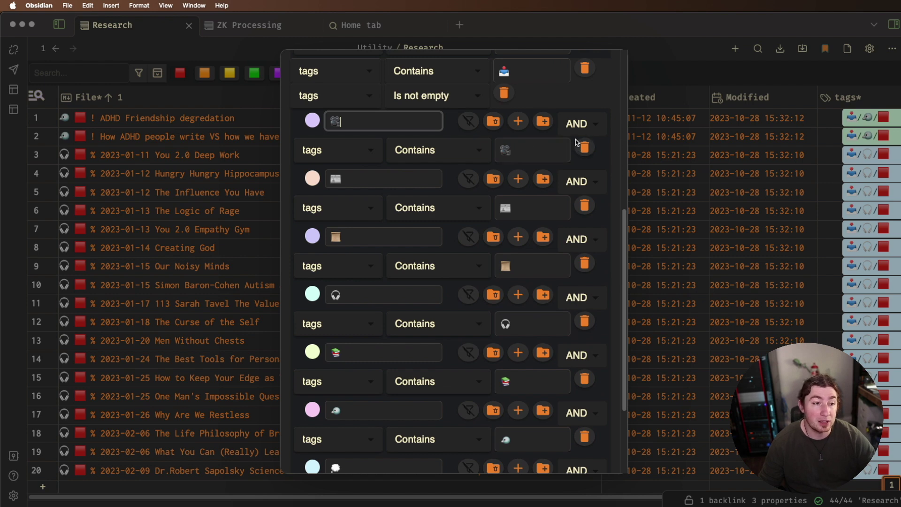
{"action": "scroll", "coordinate": [577, 142], "scroll_direction": "down", "scroll_amount": 5}
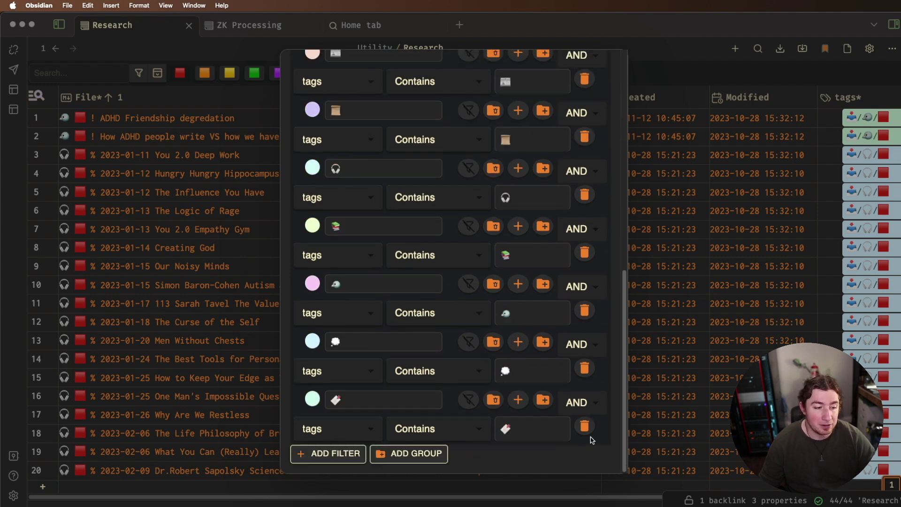
Close the filter rules and leave only the red and video filters on, showing 11/11 notes
{"action": "left_click", "coordinate": [671, 56]}
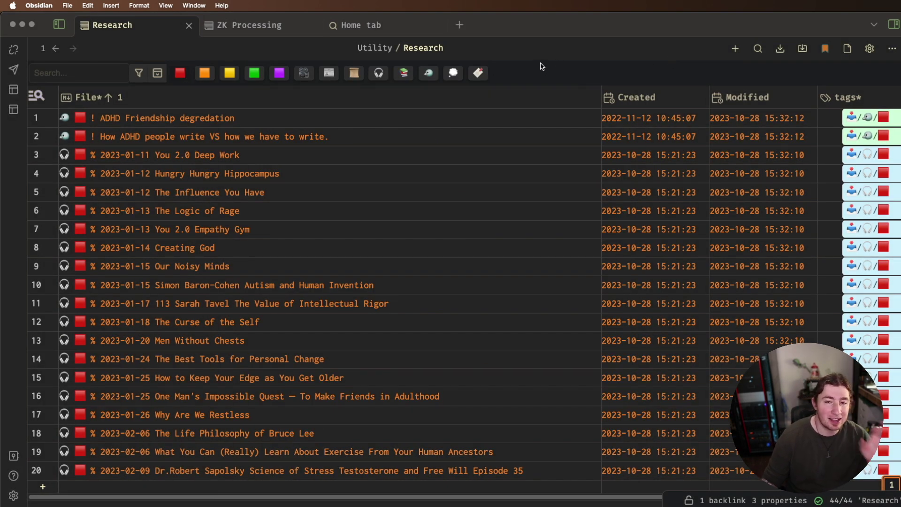
{"action": "left_click", "coordinate": [180, 72]}
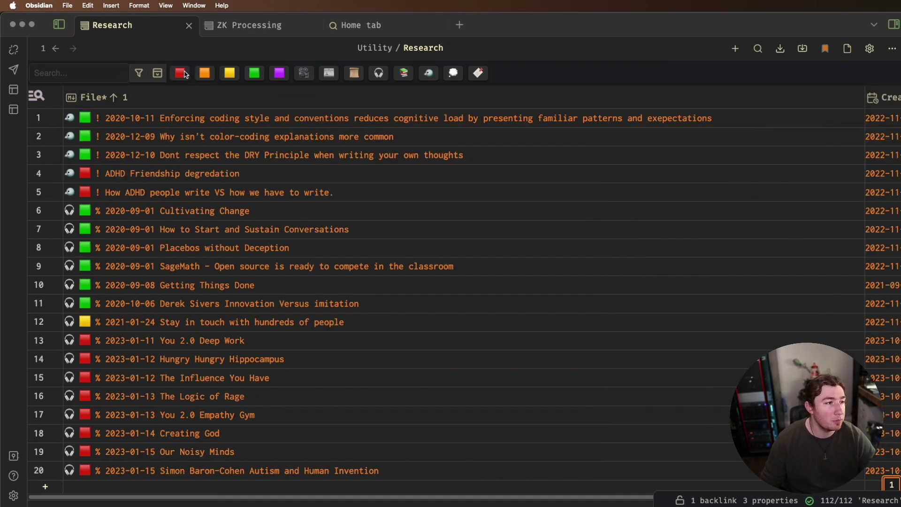
{"action": "left_click", "coordinate": [181, 73]}
{"action": "left_click", "coordinate": [354, 72]}
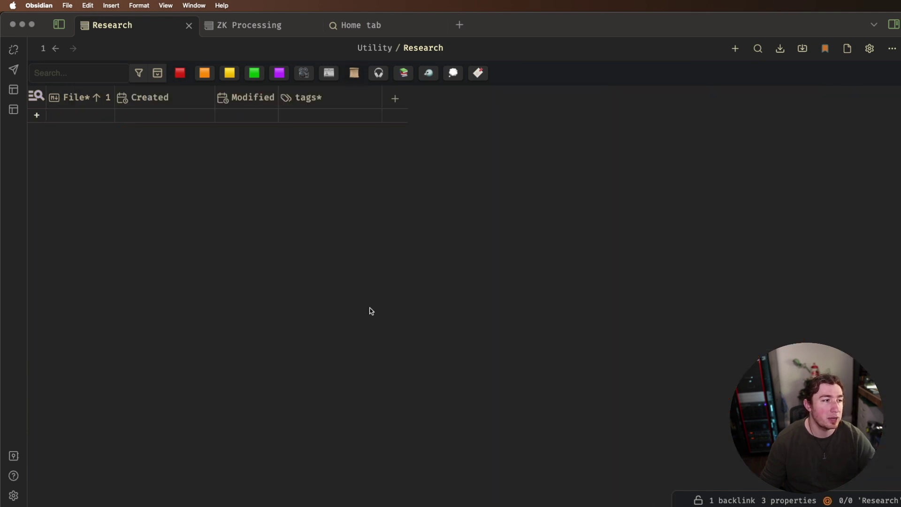
{"action": "left_click", "coordinate": [329, 73]}
{"action": "left_click", "coordinate": [309, 76]}
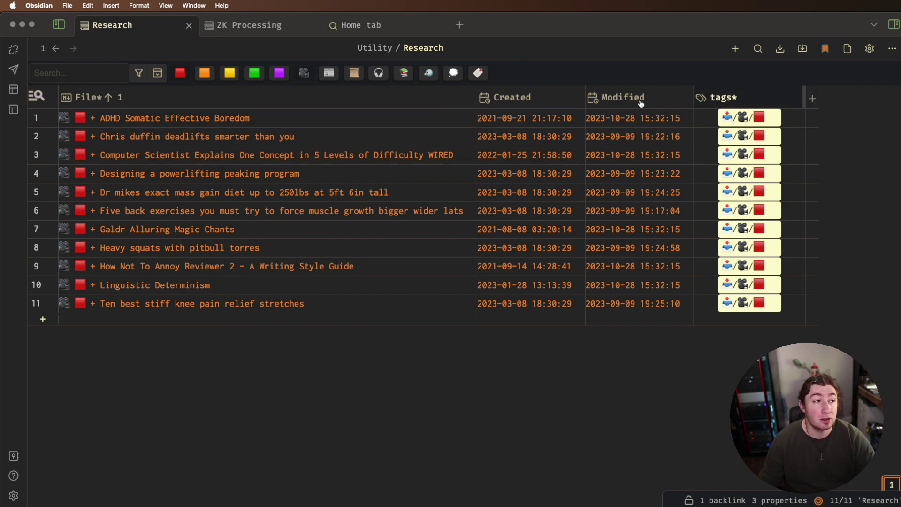
{"action": "left_click", "coordinate": [182, 75]}
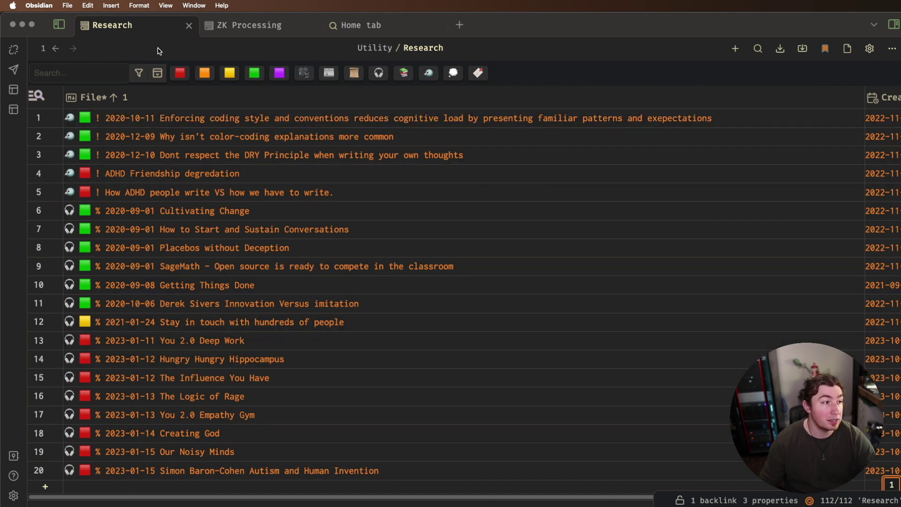
{"action": "left_click", "coordinate": [303, 74]}
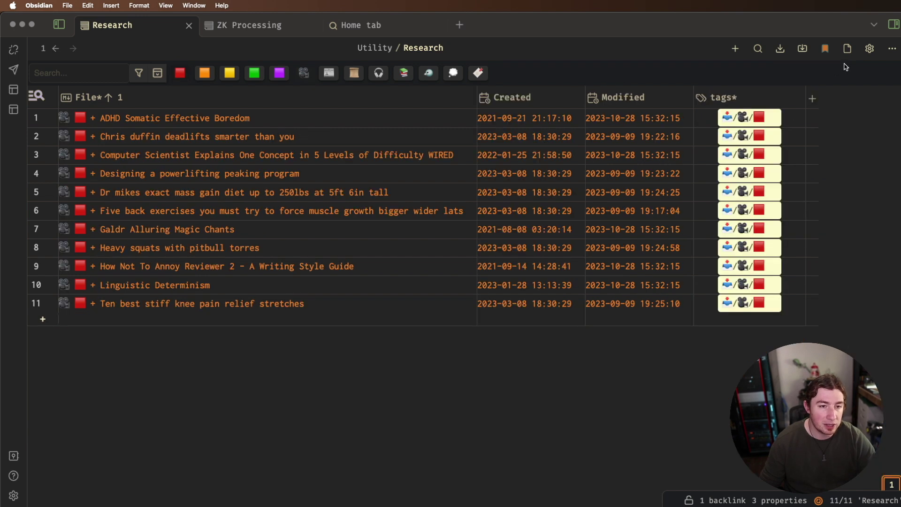
Export the filtered table with Export CSV, saving it as Research.csv in Downloads
{"action": "left_click", "coordinate": [783, 51]}
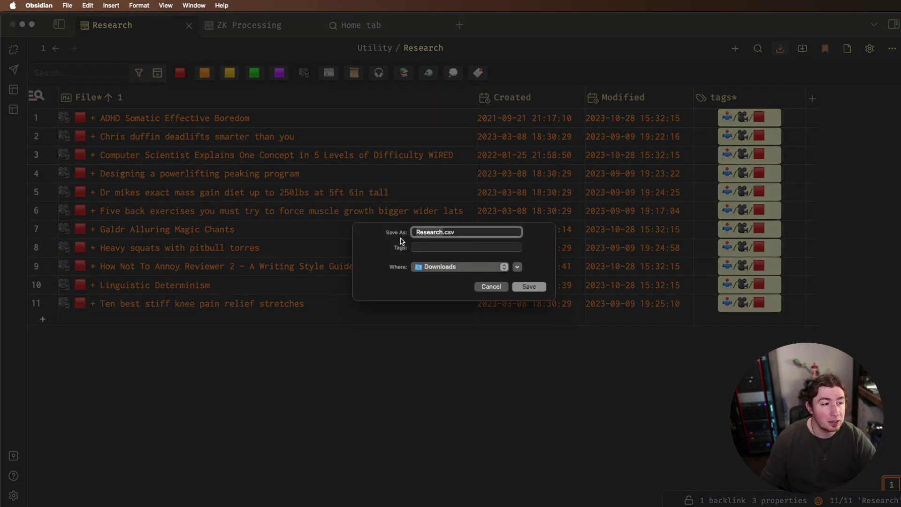
{"action": "left_click", "coordinate": [533, 290]}
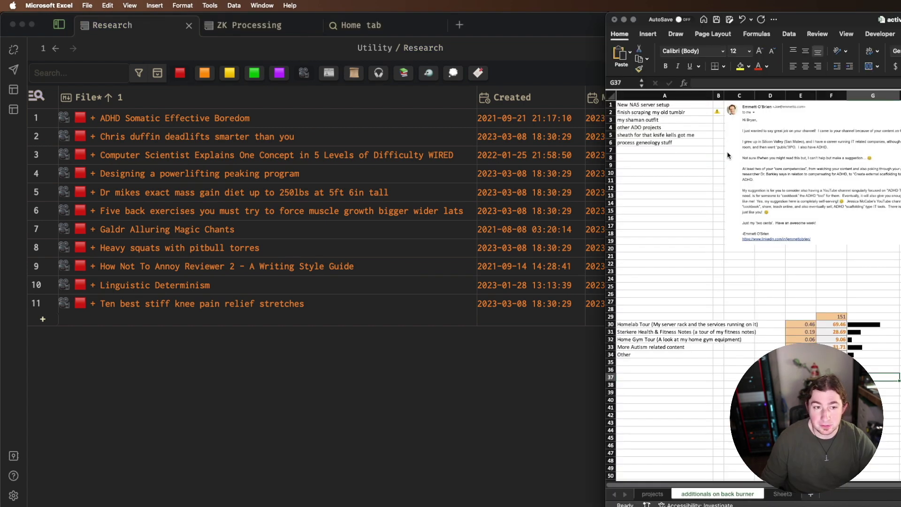
Autofit Research.csv's columns in Excel and inspect the file paths, dates and garbled tags in A2:D12
{"action": "left_click", "coordinate": [540, 35]}
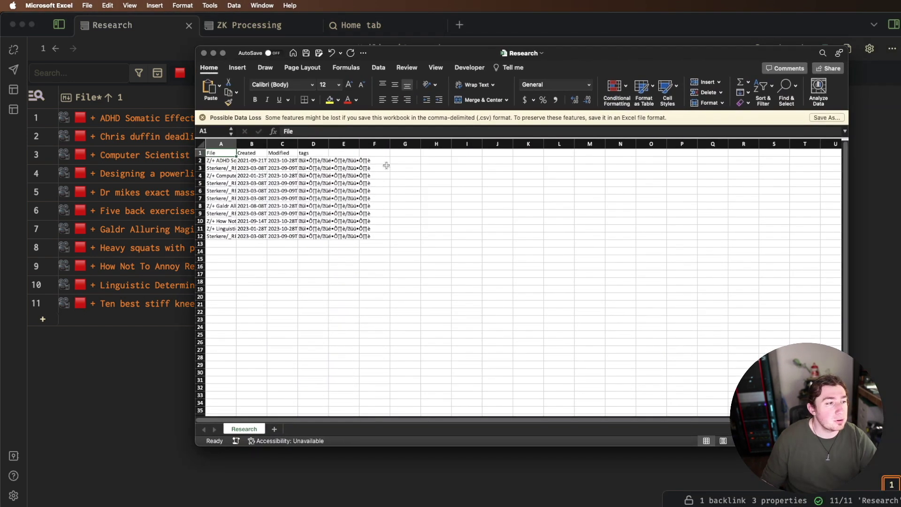
{"action": "left_click", "coordinate": [200, 144]}
{"action": "double_click", "coordinate": [236, 143]}
{"action": "left_click", "coordinate": [680, 161]}
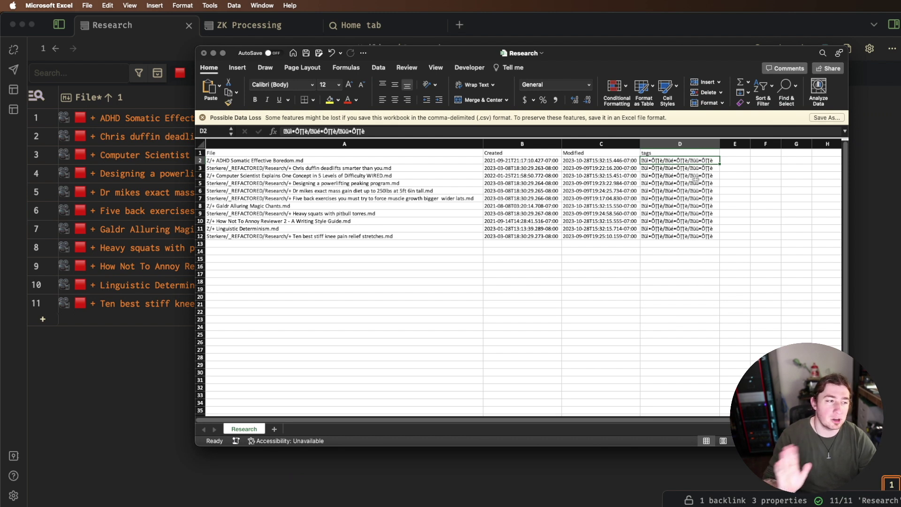
{"action": "left_click", "coordinate": [224, 161]}
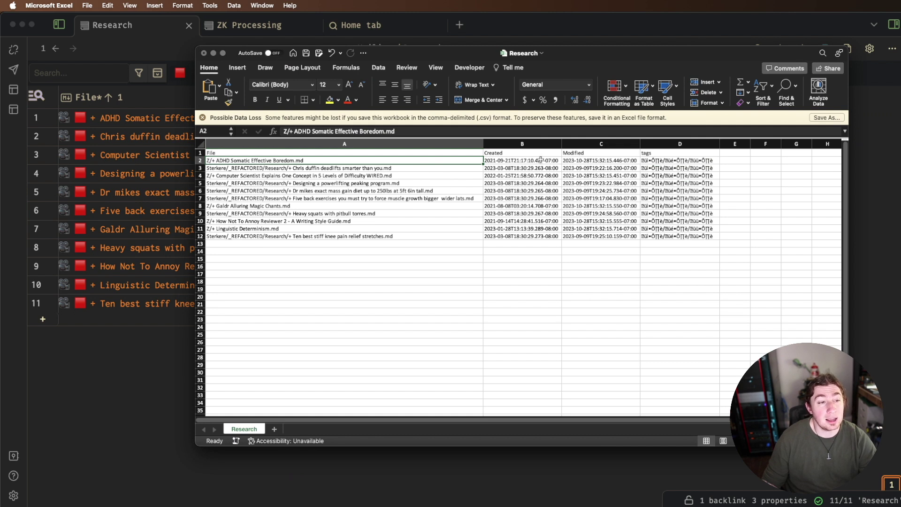
{"action": "left_click_drag", "start_coordinate": [542, 160], "coordinate": [683, 236]}
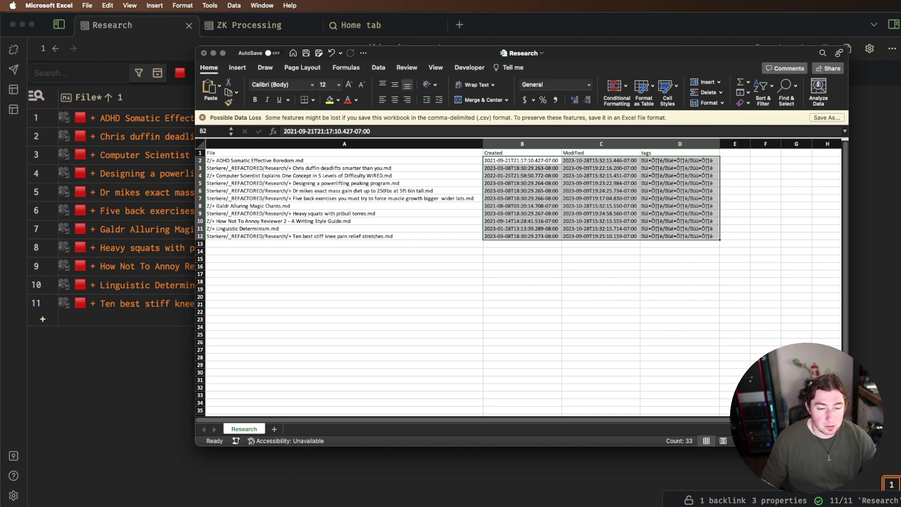
{"action": "scroll", "coordinate": [699, 418], "scroll_direction": "right", "scroll_amount": 5}
{"action": "scroll", "coordinate": [699, 417], "scroll_direction": "up", "scroll_amount": 3}
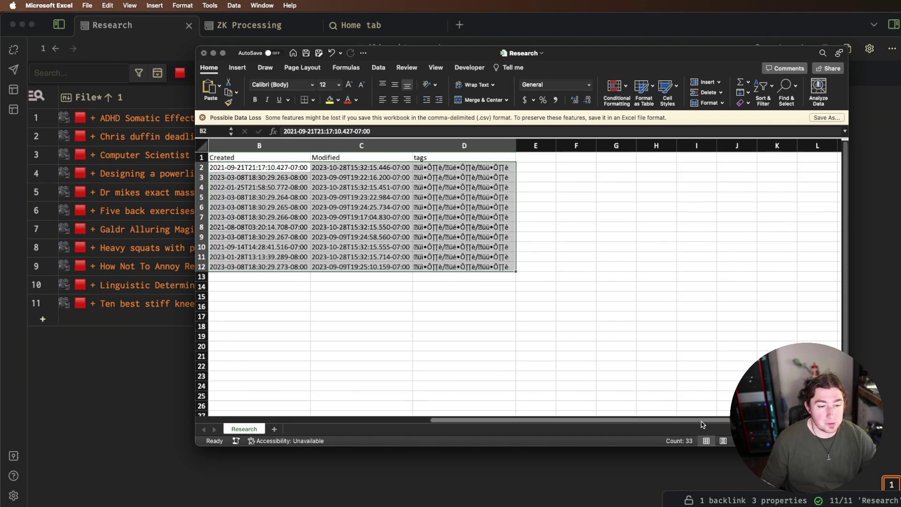
{"action": "scroll", "coordinate": [700, 417], "scroll_direction": "left", "scroll_amount": 10}
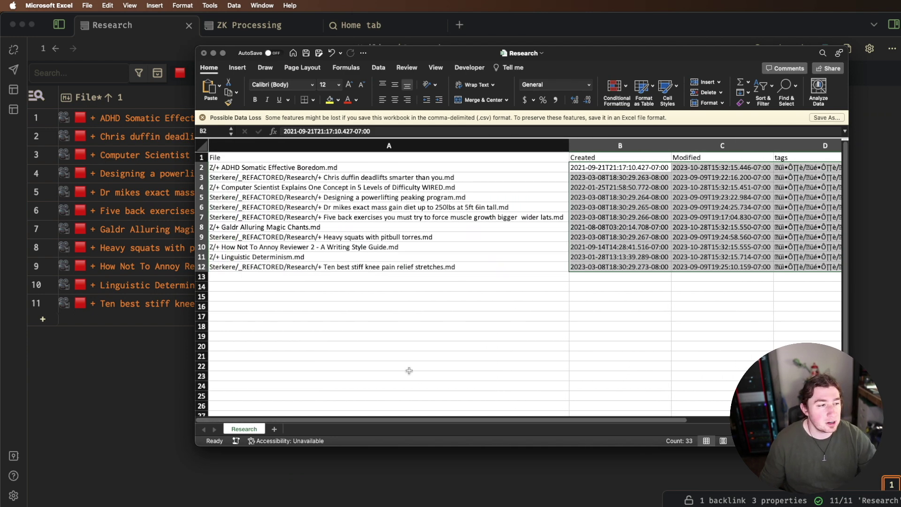
{"action": "left_click_drag", "start_coordinate": [355, 420], "coordinate": [375, 417]}
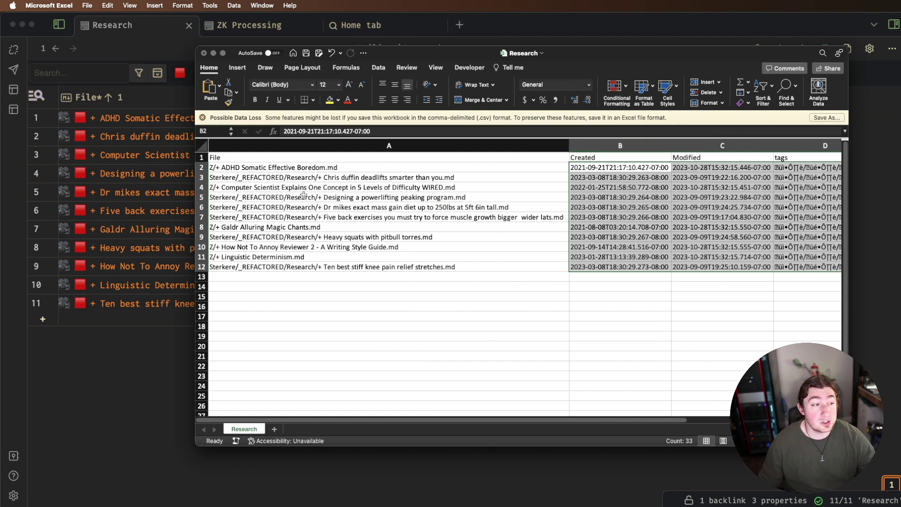
Close Research.csv without saving and return to the Obsidian Research table
{"action": "left_click", "coordinate": [203, 53]}
{"action": "left_click", "coordinate": [522, 284]}
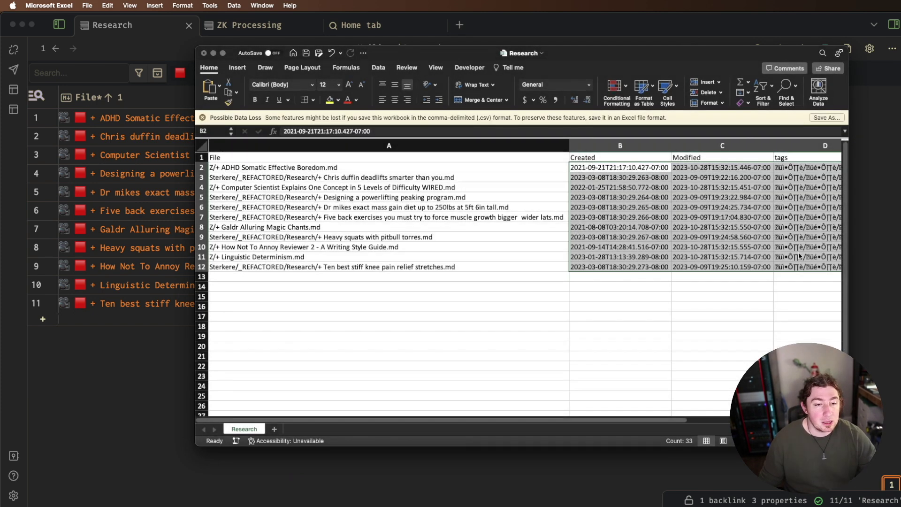
{"action": "left_click", "coordinate": [575, 379]}
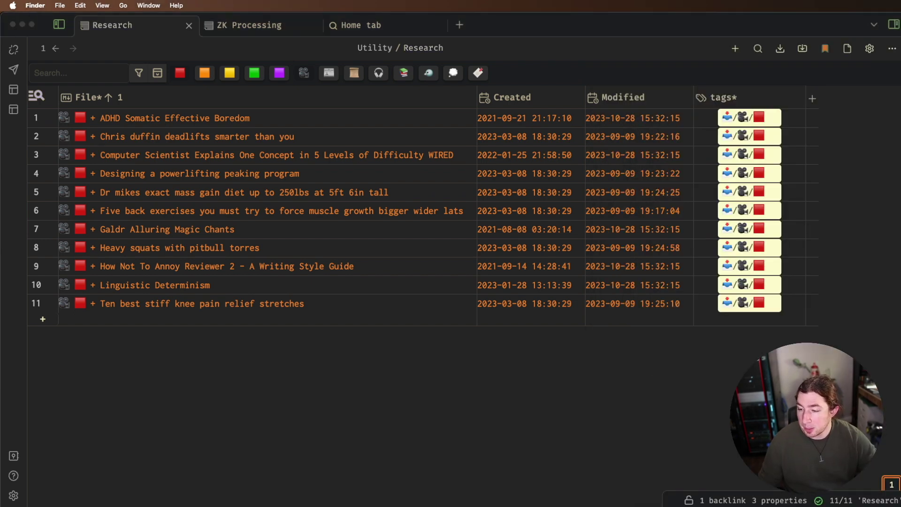
{"action": "key", "text": "space"}
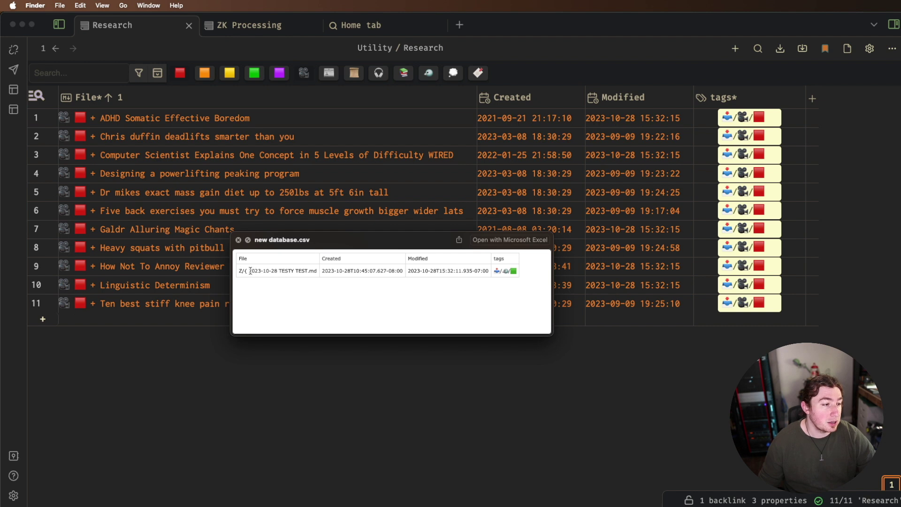
{"action": "left_click_drag", "start_coordinate": [250, 271], "coordinate": [495, 272]}
{"action": "left_click", "coordinate": [412, 273]}
{"action": "left_click", "coordinate": [506, 277]}
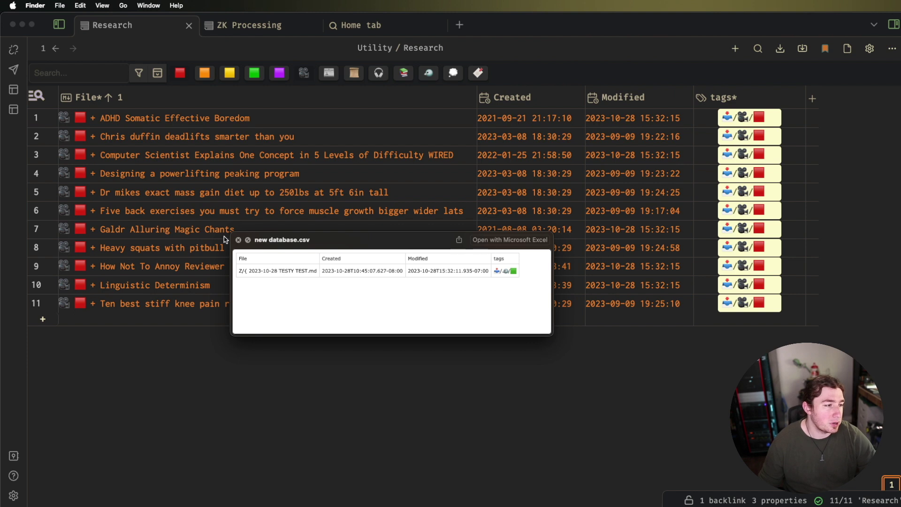
{"action": "key", "text": "space"}
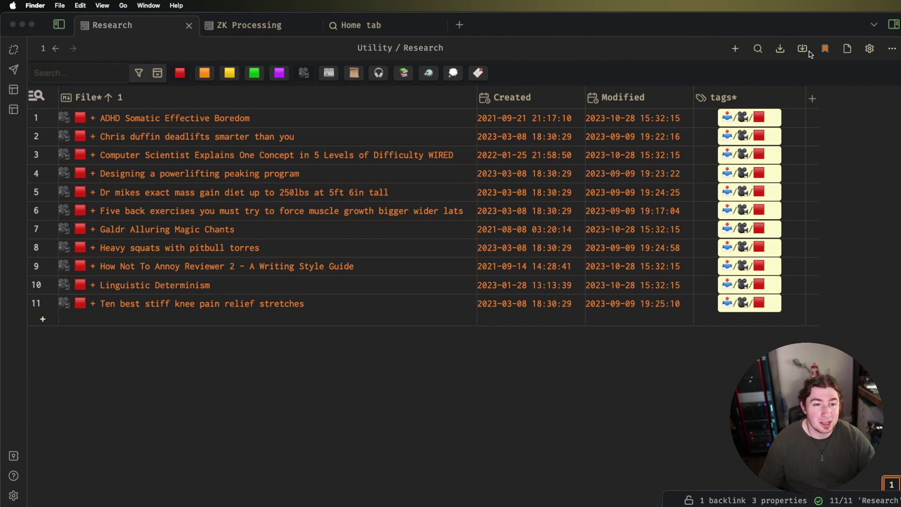
Swap the red and video filters for the book-notes tag filter, narrowing the Research table to five notes
{"action": "left_click", "coordinate": [305, 74]}
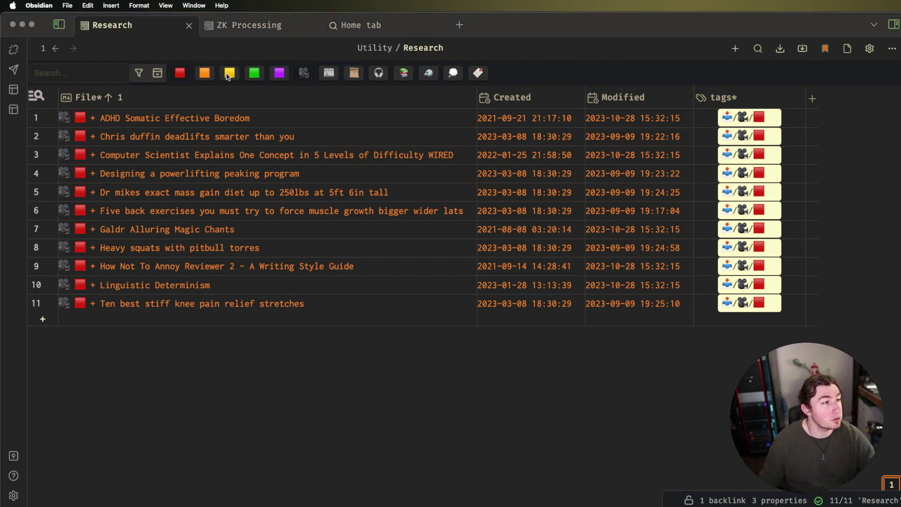
{"action": "left_click", "coordinate": [306, 75]}
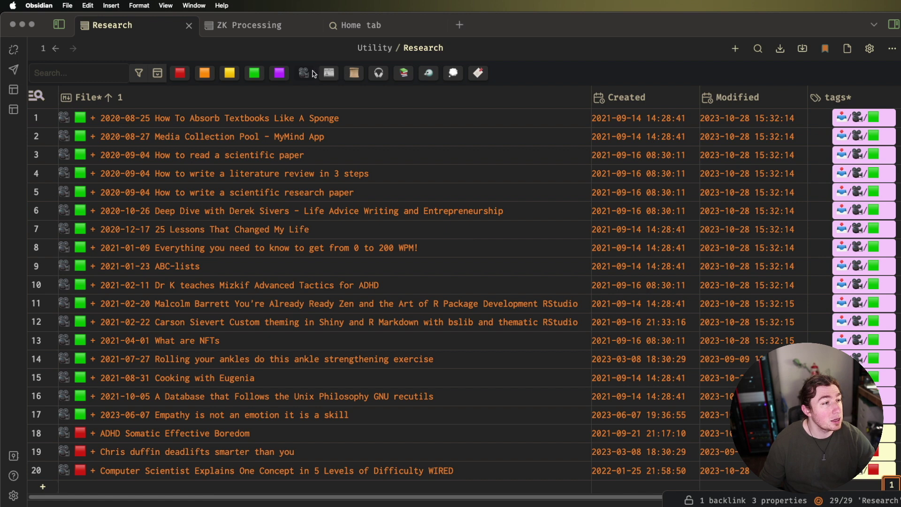
{"action": "left_click", "coordinate": [306, 73]}
{"action": "left_click", "coordinate": [405, 76]}
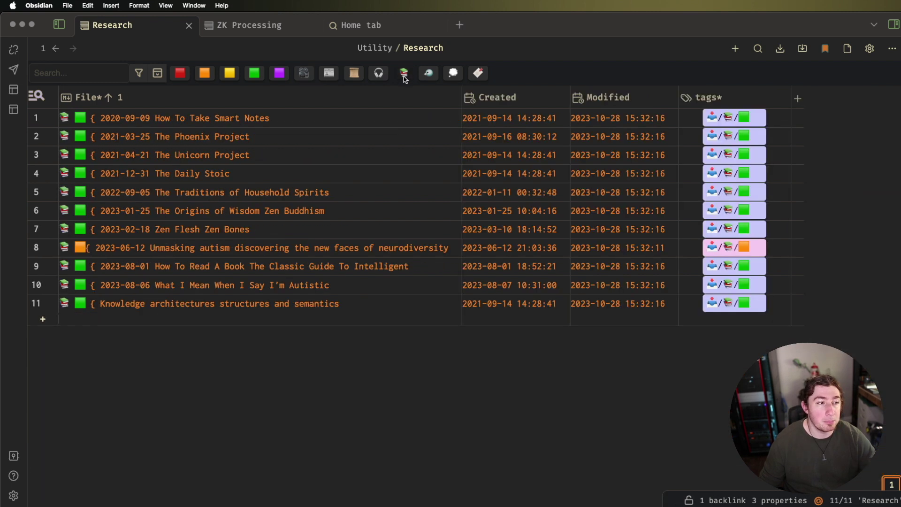
{"action": "left_click", "coordinate": [429, 73]}
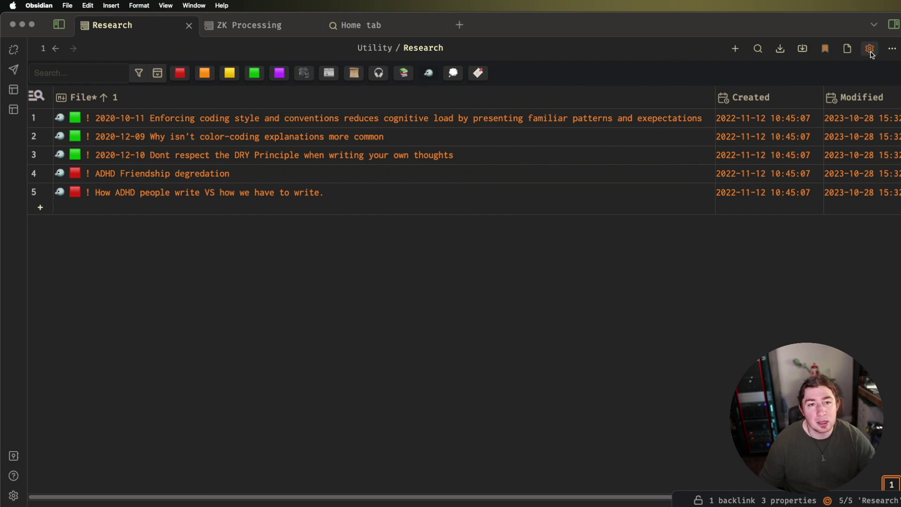
Import new database.csv from Downloads and check the new 2023-10-28 TESTY TEST row
{"action": "left_click", "coordinate": [803, 49]}
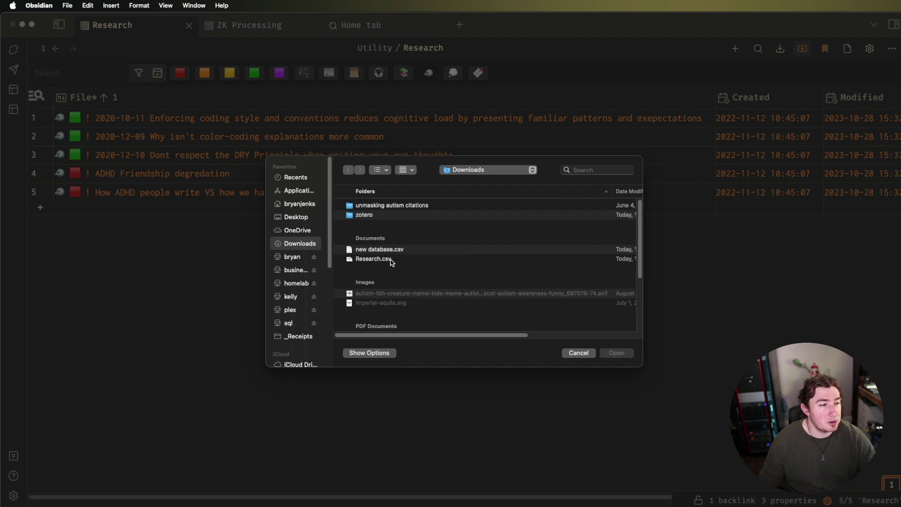
{"action": "left_click", "coordinate": [409, 258]}
{"action": "left_click", "coordinate": [409, 252]}
{"action": "double_click", "coordinate": [408, 252]}
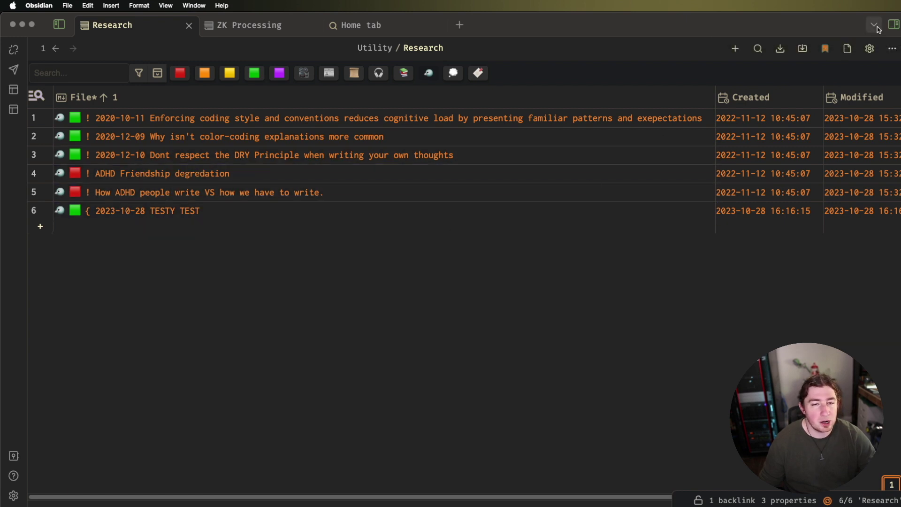
{"action": "left_click", "coordinate": [130, 214]}
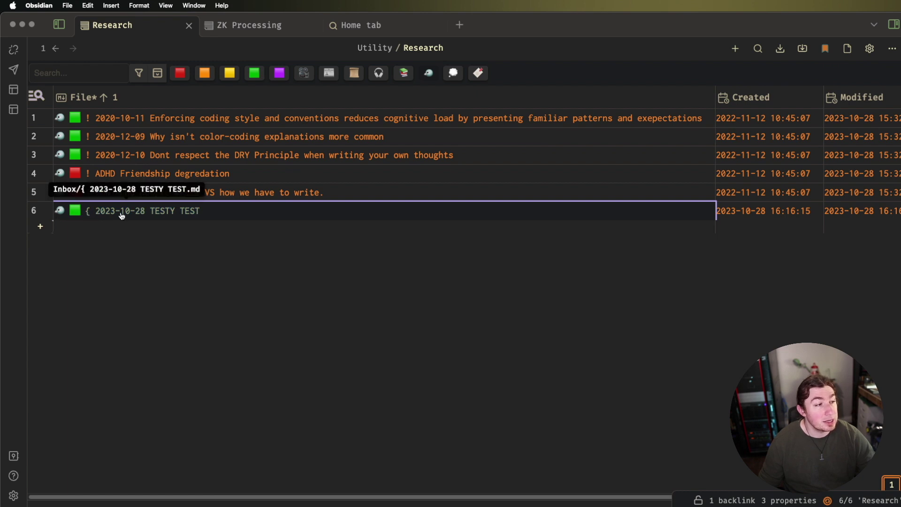
Show the file tree, open the 2023-10-28 TESTY TEST note in Inbox, and select its File property
{"action": "left_click", "coordinate": [58, 25]}
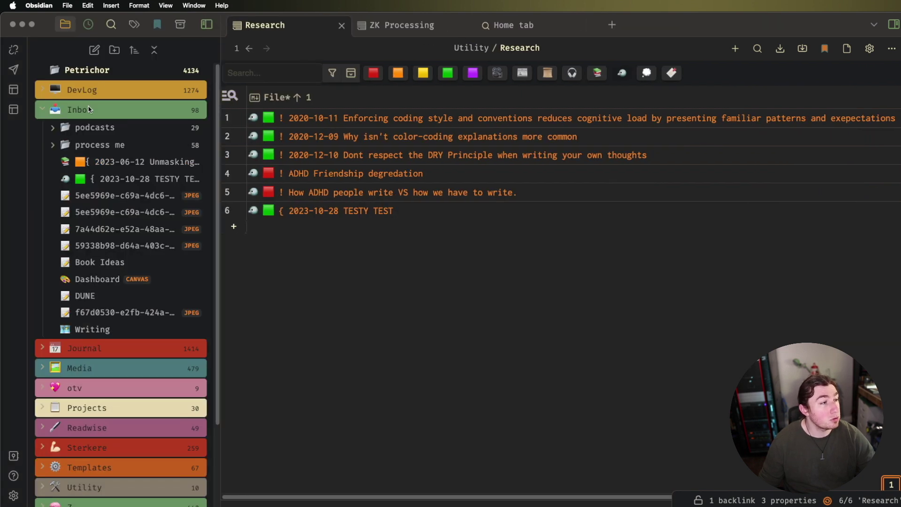
{"action": "left_click", "coordinate": [160, 182]}
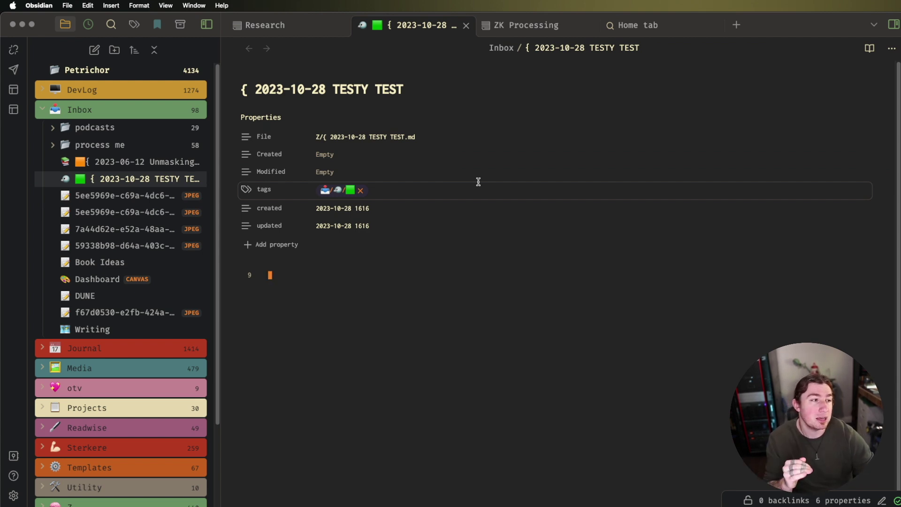
{"action": "left_click", "coordinate": [326, 136]}
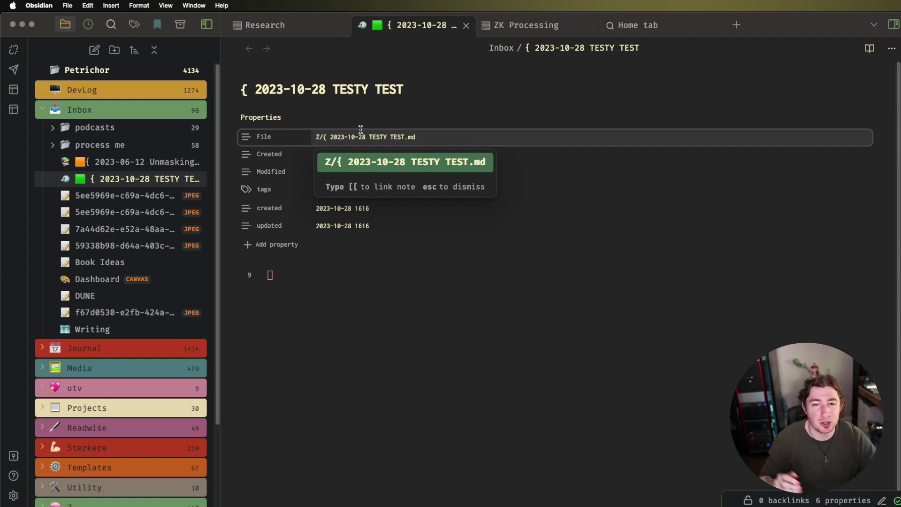
Close the TESTY TEST note and delete it from the vault
{"action": "middle_click", "coordinate": [419, 27]}
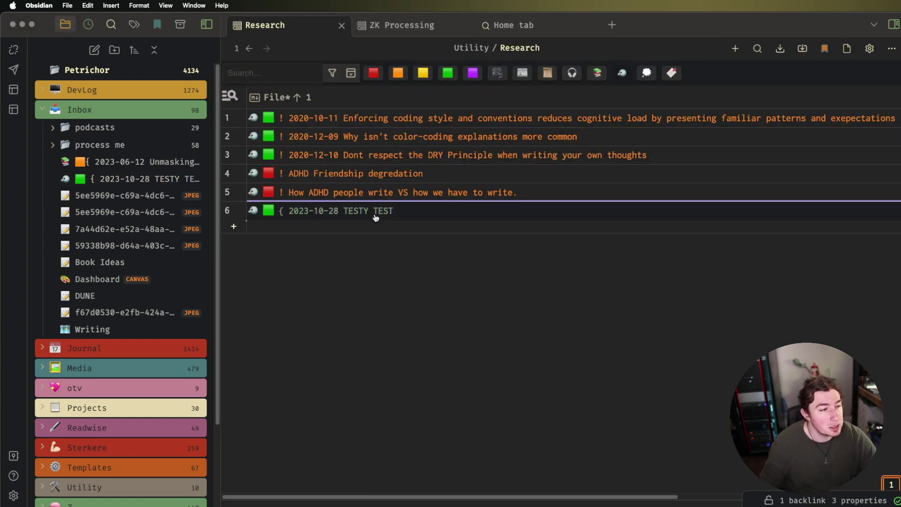
{"action": "right_click", "coordinate": [156, 179]}
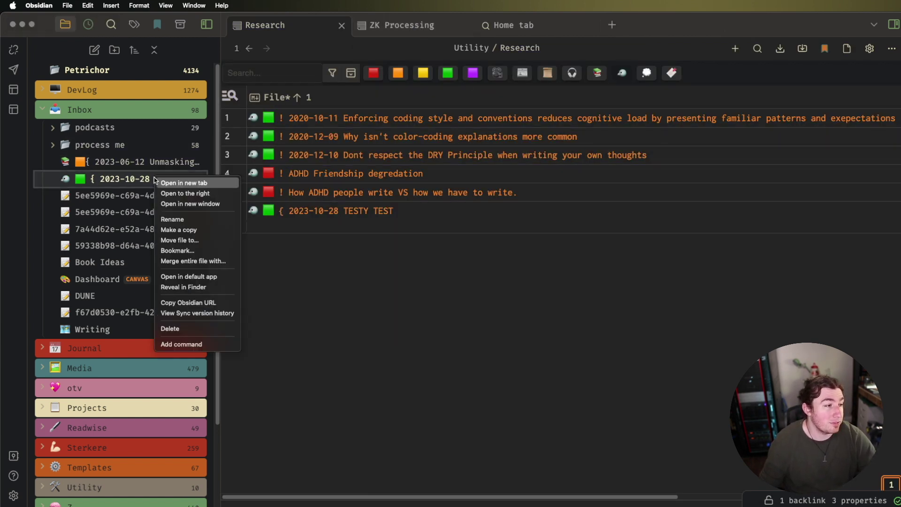
{"action": "left_click", "coordinate": [182, 329]}
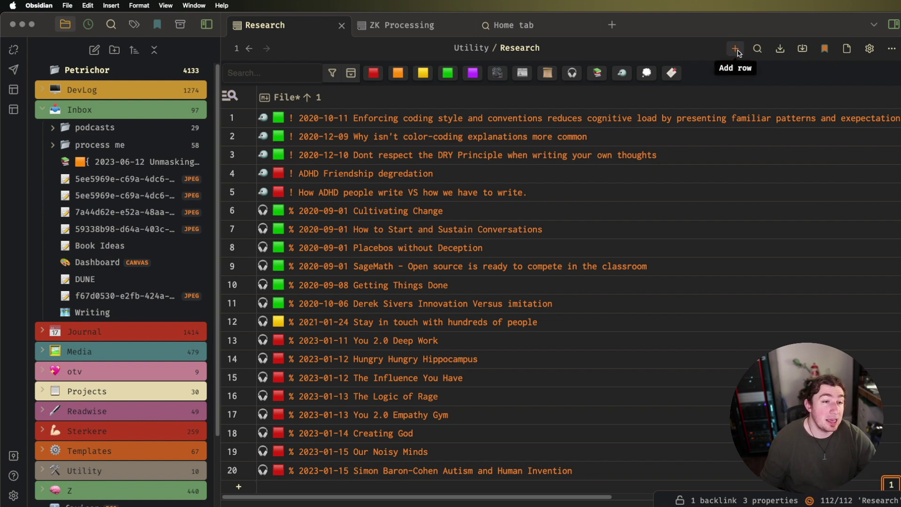
Open the Research Add row form, view its row templates, then cancel without adding a row
{"action": "left_click", "coordinate": [736, 49]}
{"action": "left_click", "coordinate": [554, 296]}
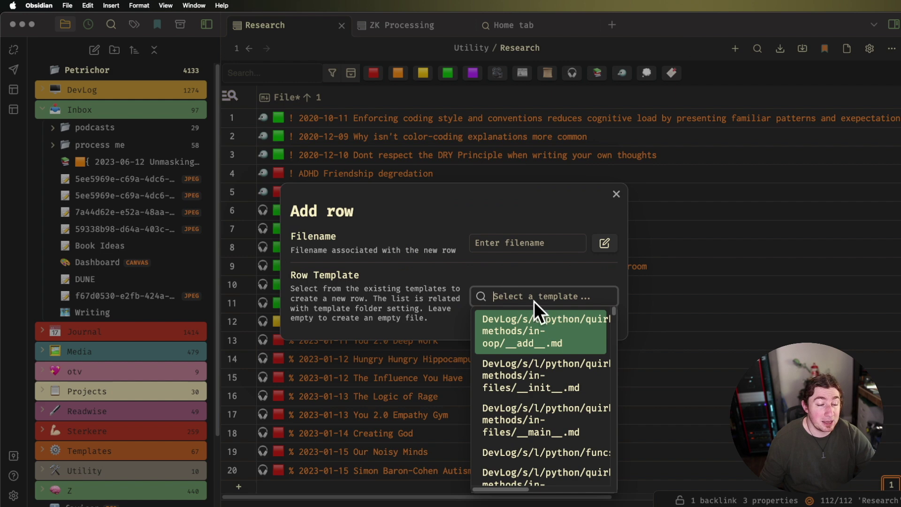
{"action": "left_click", "coordinate": [616, 194]}
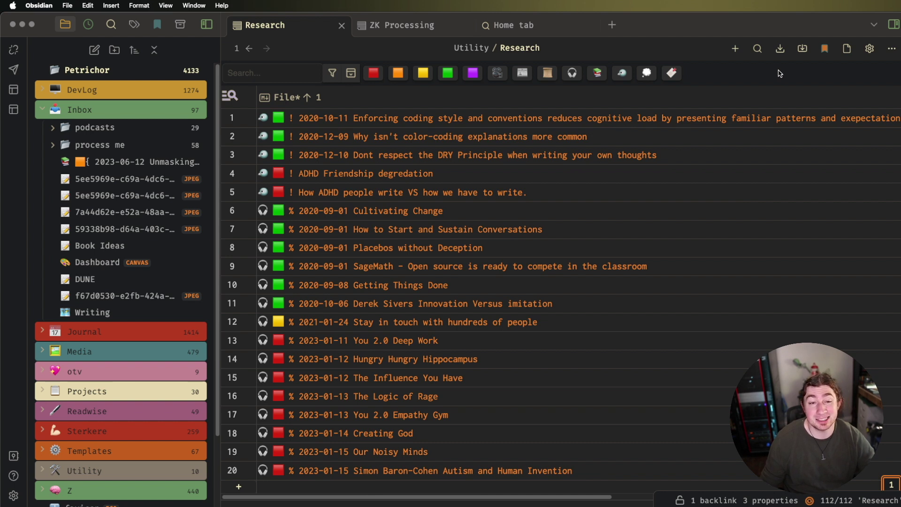
View the Research database's YAML configuration as markdown, then switch to the ZK Processing database
{"action": "left_click", "coordinate": [847, 48]}
{"action": "scroll", "coordinate": [467, 218], "scroll_direction": "down", "scroll_amount": 15}
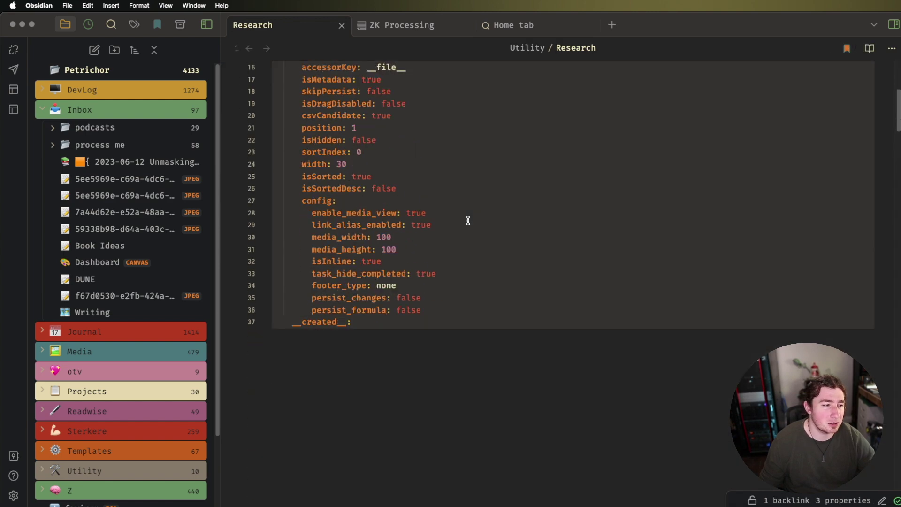
{"action": "scroll", "coordinate": [468, 220], "scroll_direction": "down", "scroll_amount": 10}
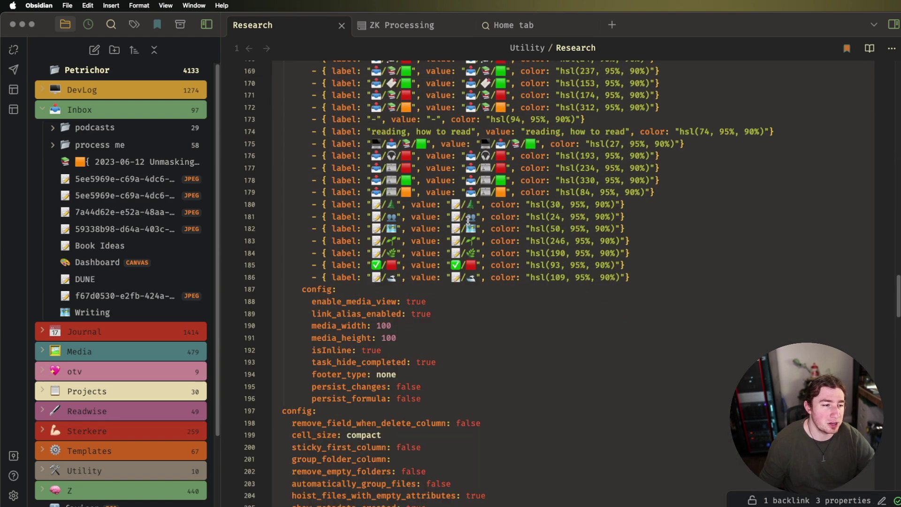
{"action": "scroll", "coordinate": [415, 334], "scroll_direction": "up", "scroll_amount": 5}
{"action": "scroll", "coordinate": [415, 334], "scroll_direction": "up", "scroll_amount": 10}
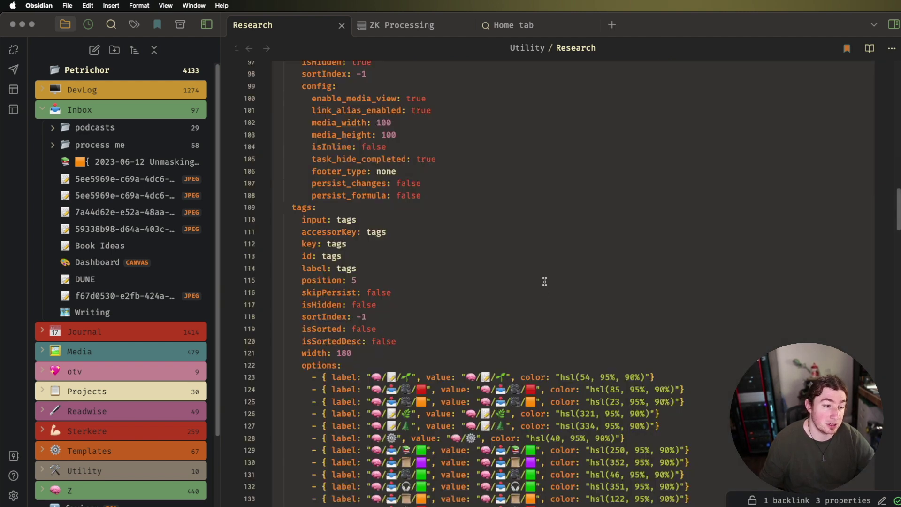
{"action": "scroll", "coordinate": [543, 272], "scroll_direction": "down", "scroll_amount": 2}
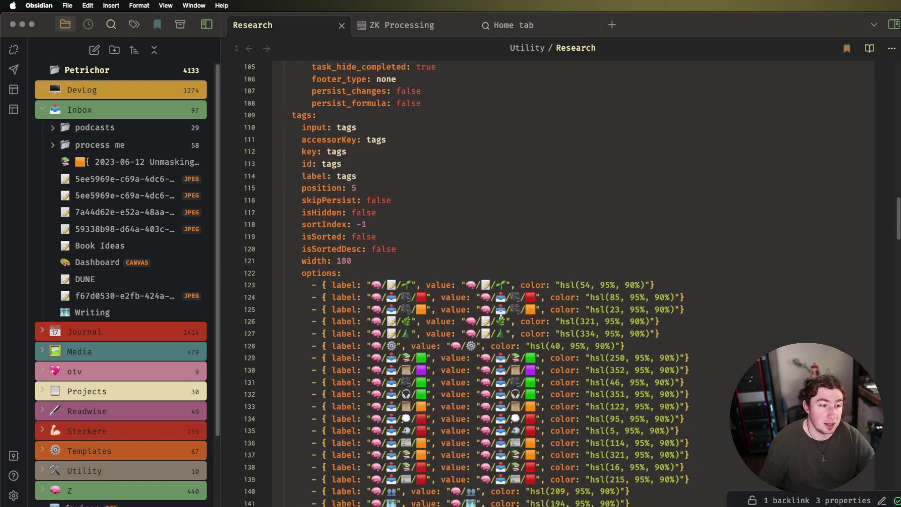
{"action": "scroll", "coordinate": [500, 314], "scroll_direction": "down", "scroll_amount": 15}
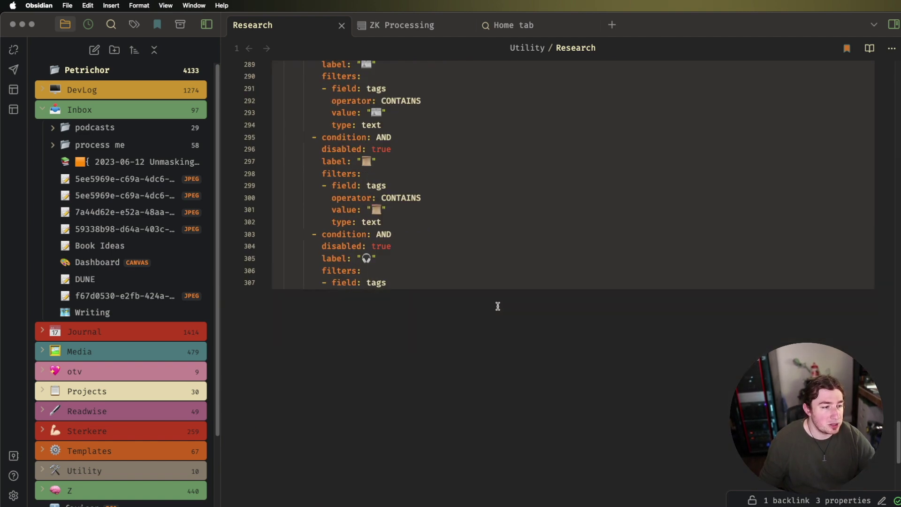
{"action": "scroll", "coordinate": [498, 306], "scroll_direction": "down", "scroll_amount": 3}
{"action": "scroll", "coordinate": [498, 306], "scroll_direction": "up", "scroll_amount": 15}
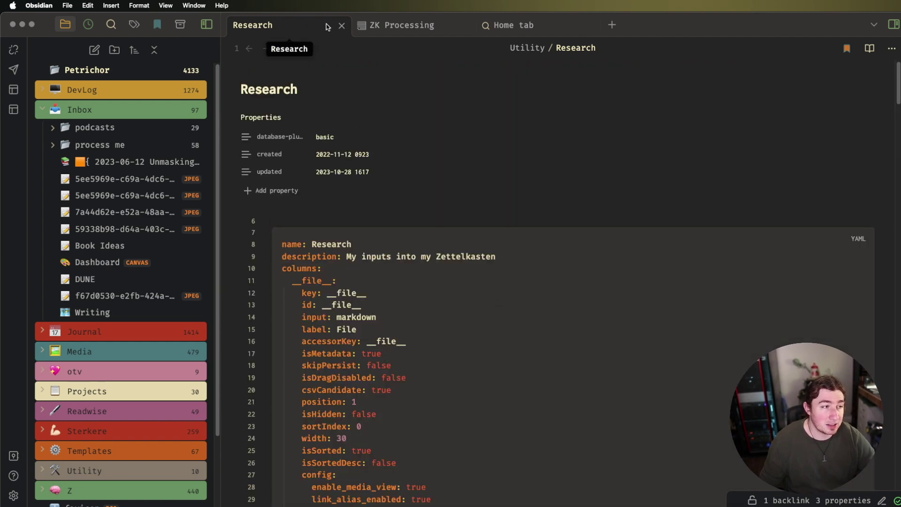
{"action": "left_click", "coordinate": [400, 25]}
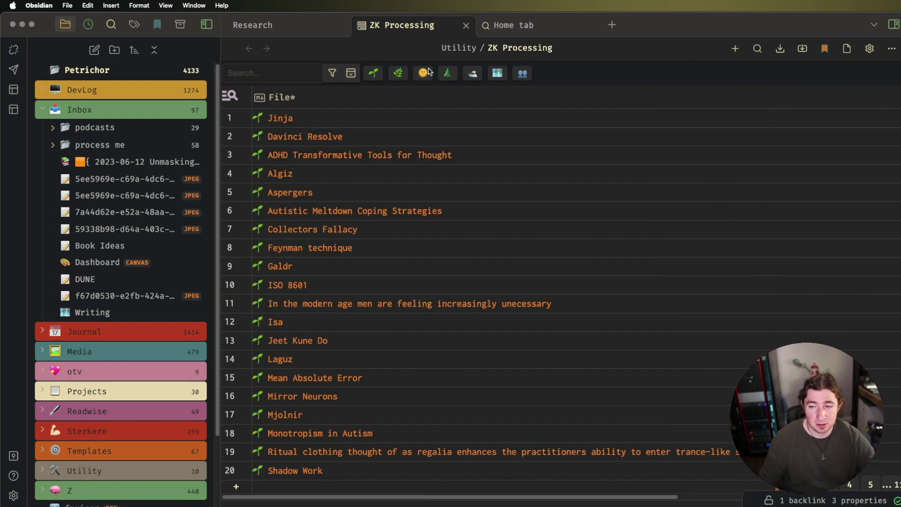
Hide the file tree and toggle the Day Reconstruction/Dunning-Kruger and 16 map-note filters on and off
{"action": "left_click", "coordinate": [215, 24]}
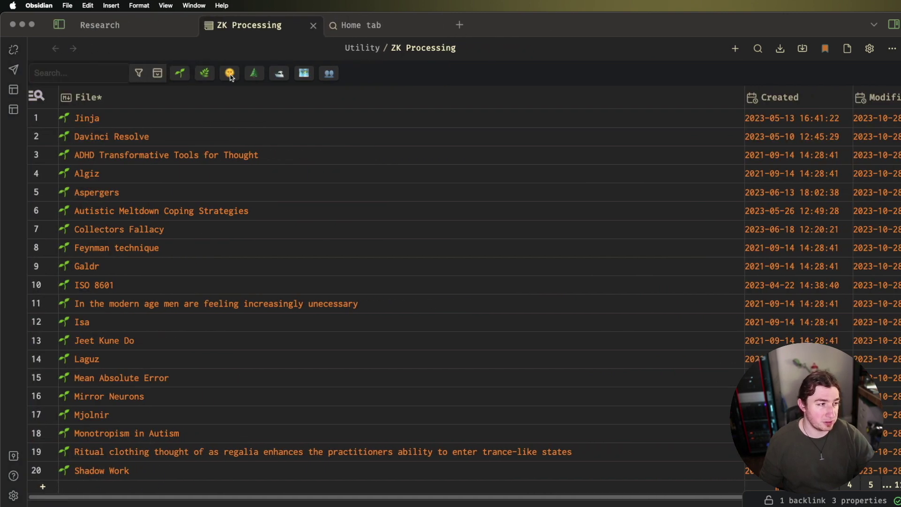
{"action": "left_click", "coordinate": [280, 74]}
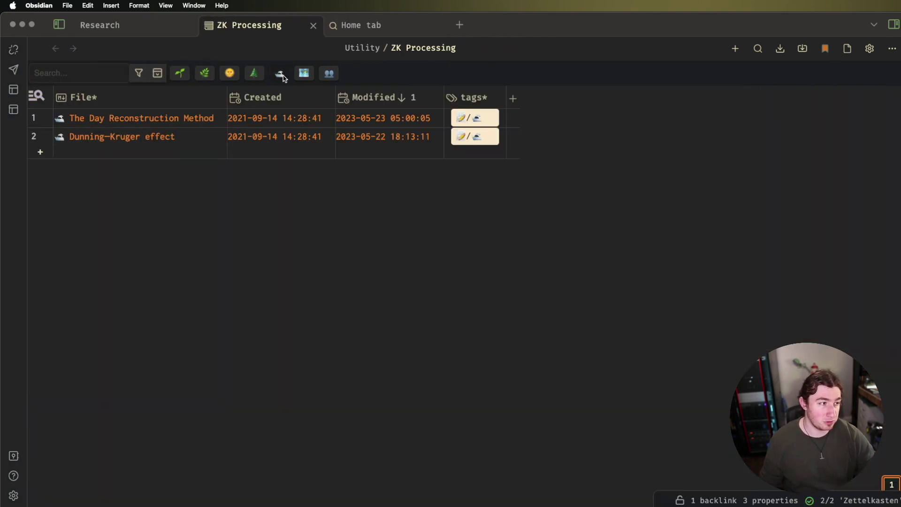
{"action": "left_click", "coordinate": [283, 76]}
{"action": "left_click", "coordinate": [304, 74]}
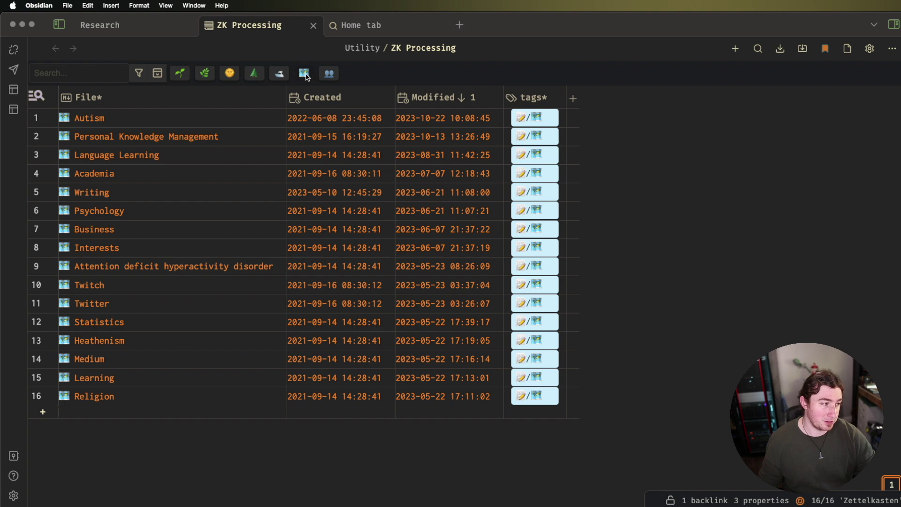
{"action": "left_click", "coordinate": [305, 75]}
Toggle the 27 people, 39 seedling and 16 map filters in turn, ending with all 272 notes
{"action": "left_click", "coordinate": [329, 73]}
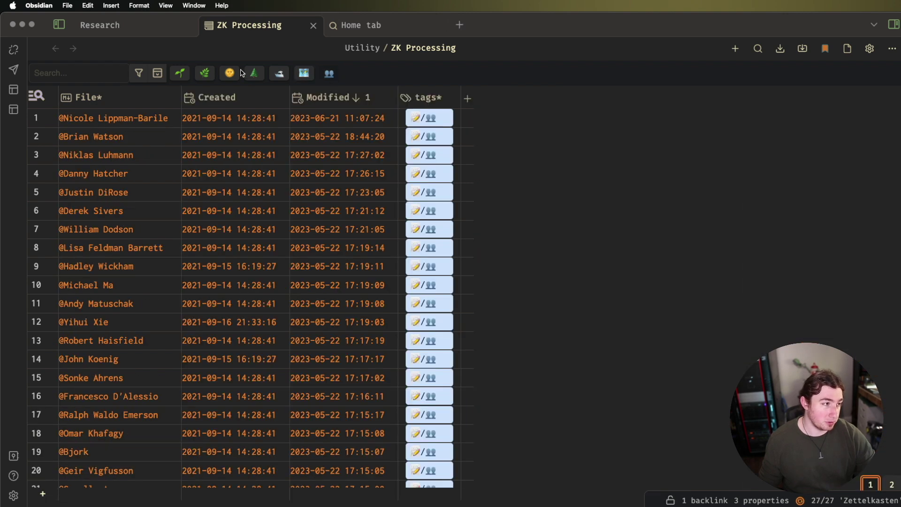
{"action": "left_click", "coordinate": [329, 73]}
{"action": "left_click", "coordinate": [188, 75]}
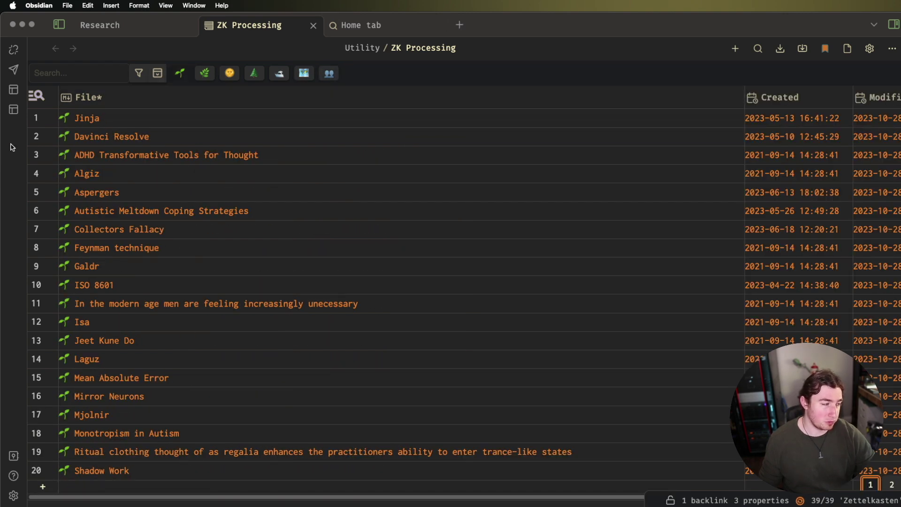
{"action": "left_click", "coordinate": [181, 76]}
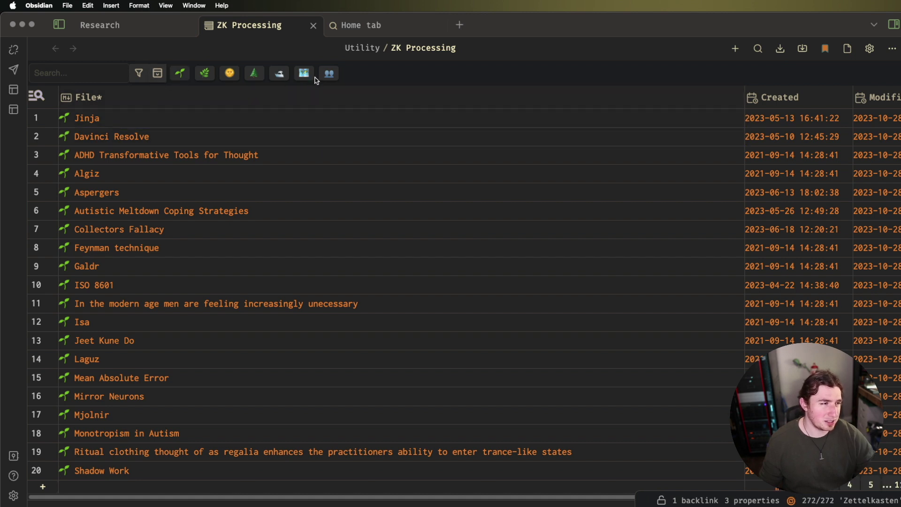
{"action": "left_click", "coordinate": [329, 74]}
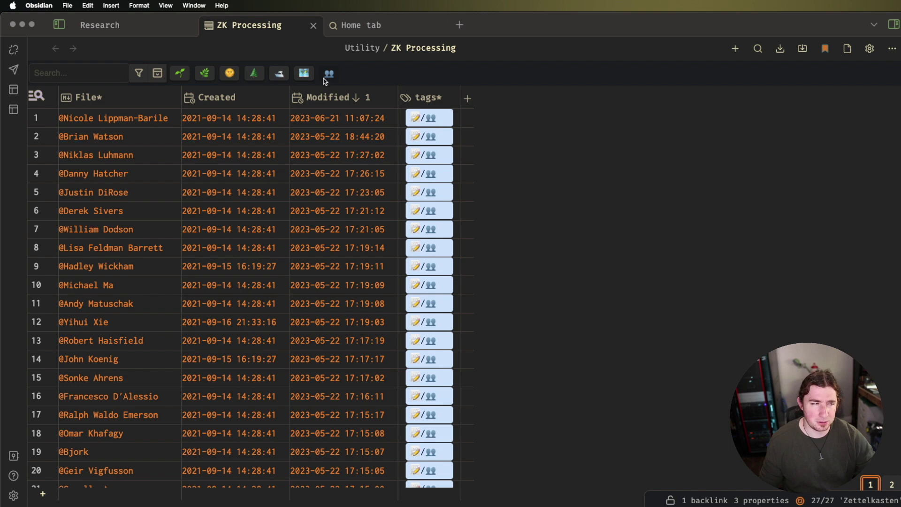
{"action": "left_click", "coordinate": [319, 79]}
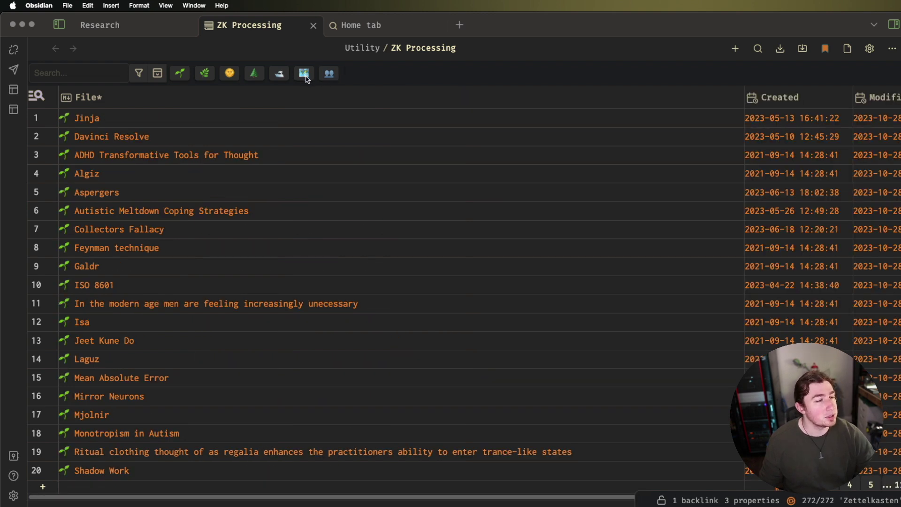
{"action": "left_click", "coordinate": [305, 75]}
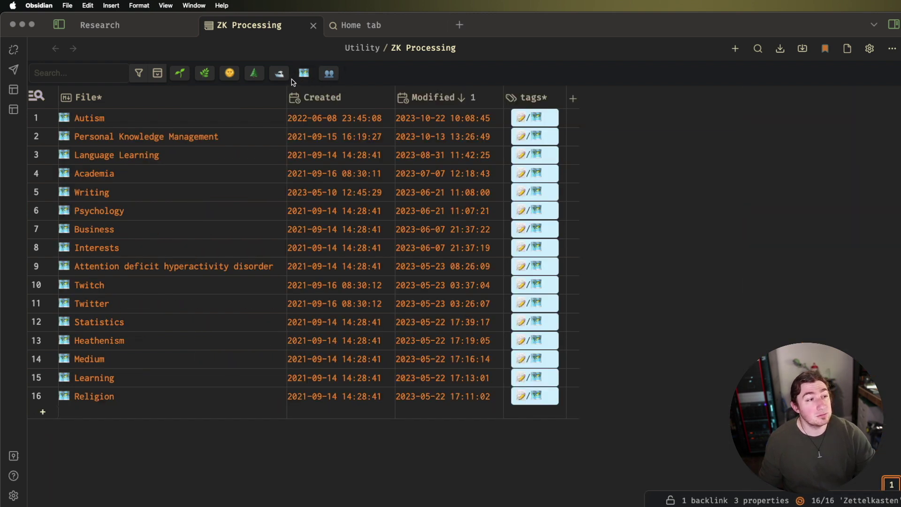
{"action": "left_click", "coordinate": [304, 74]}
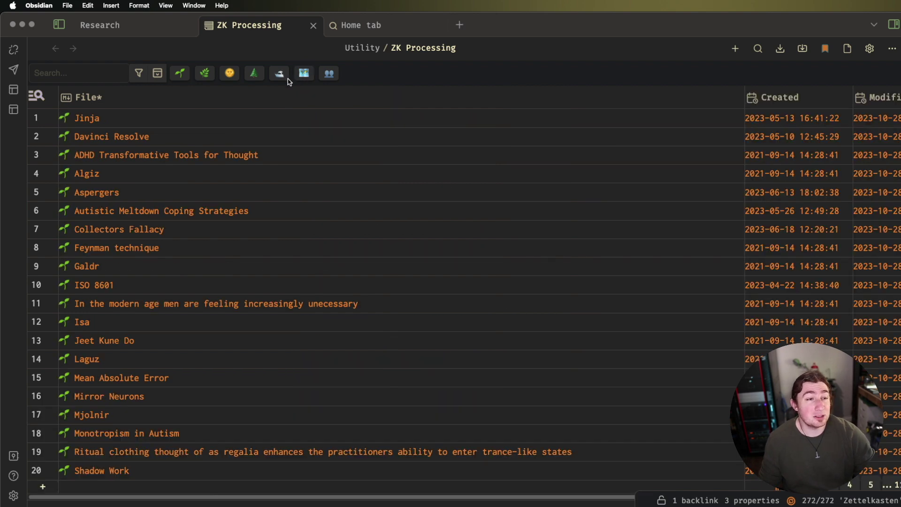